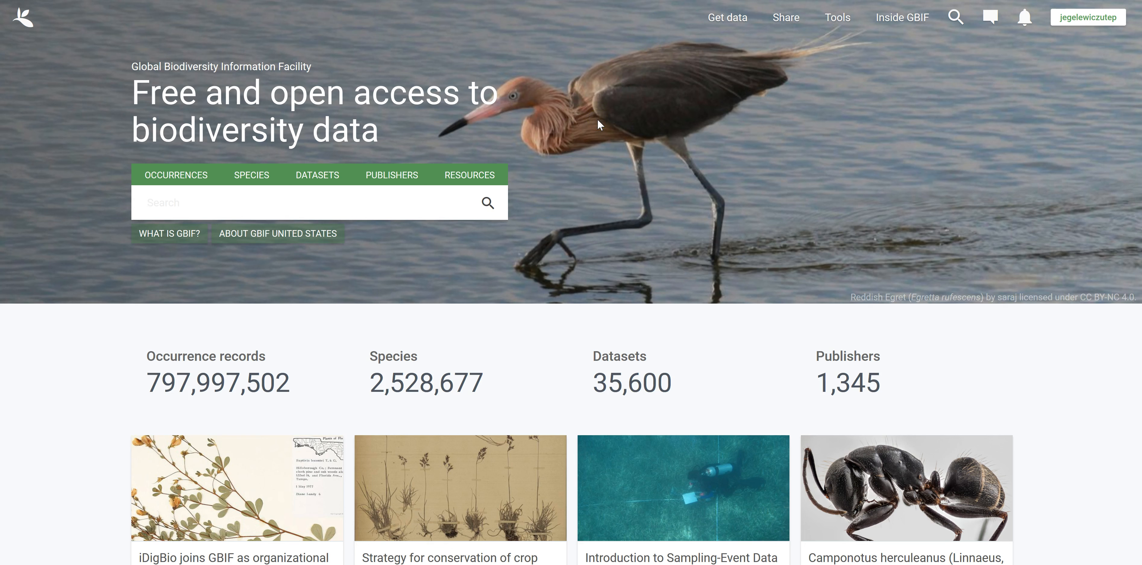
- View the publisher page of Ohio State University - Evolution, Ecology & Organismal Biology from the publishers list, and return to the homepage
click(391, 177)
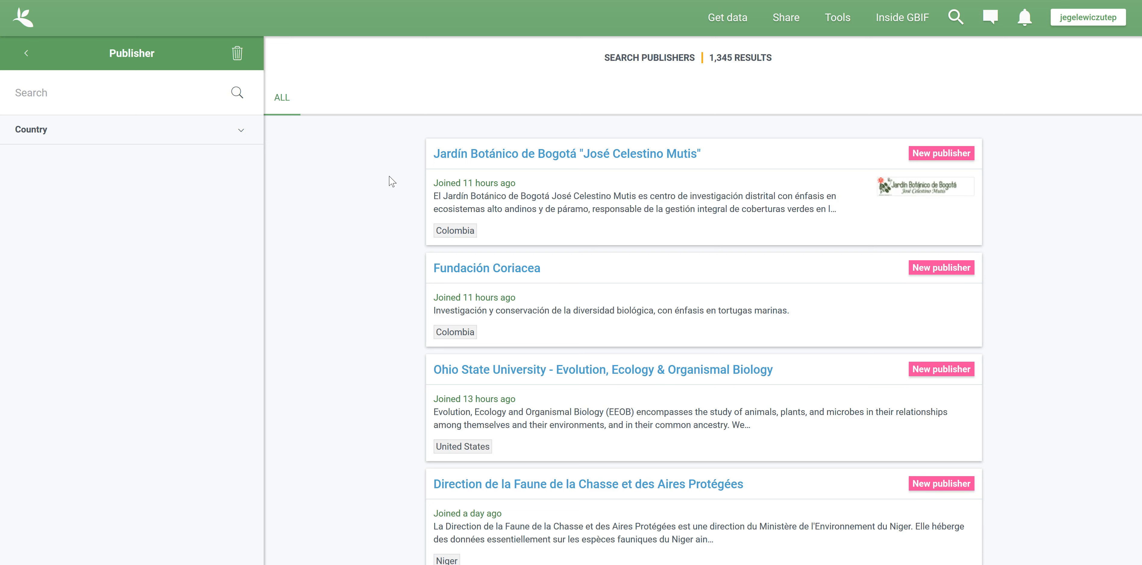
scroll(378, 303, down, 5)
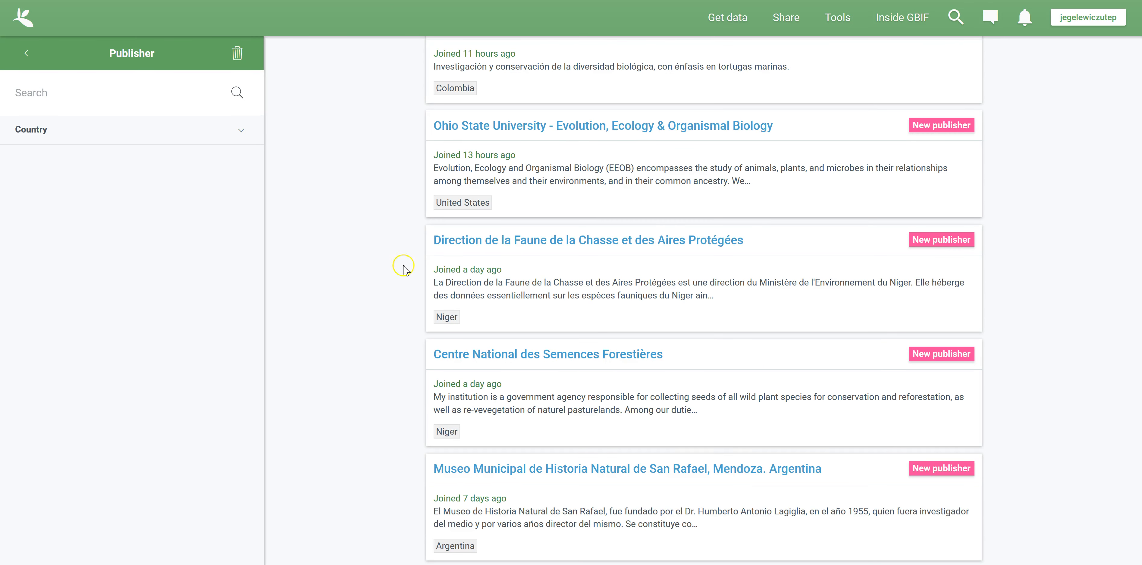
click(516, 129)
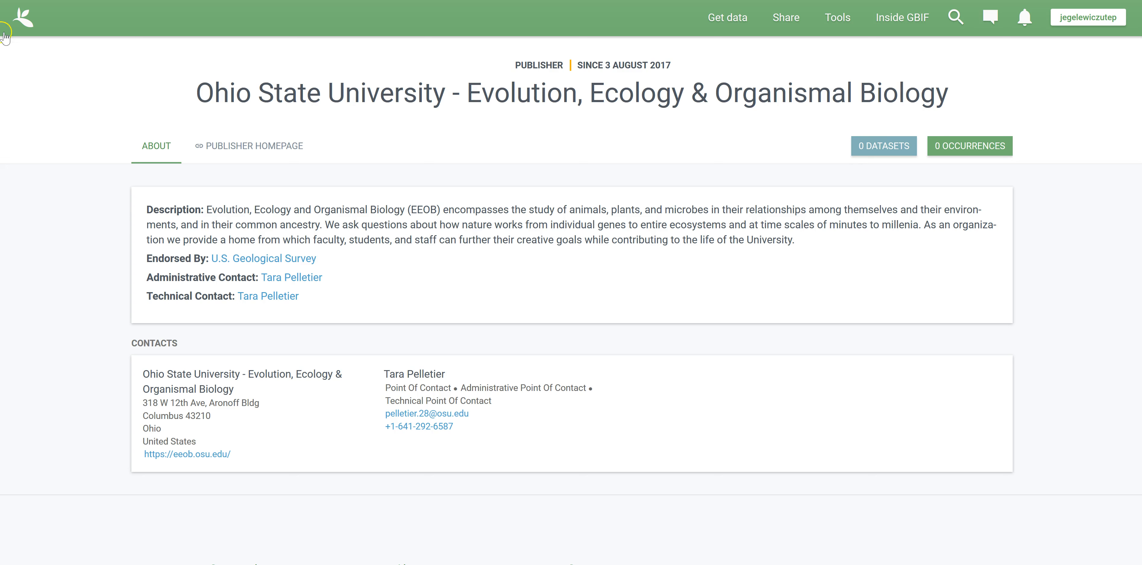
click(20, 21)
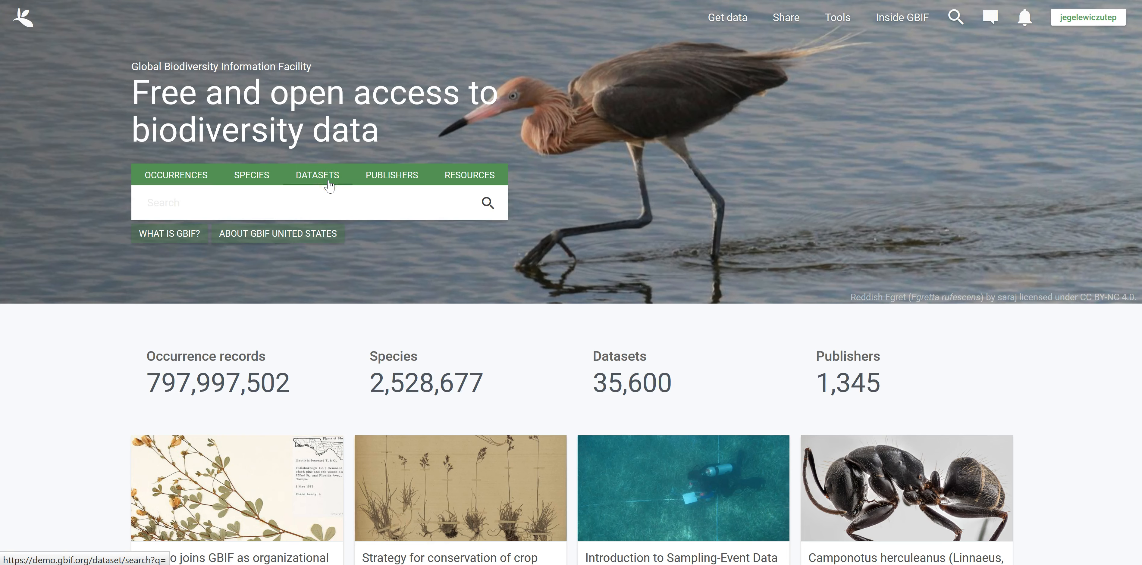
- View the OEH Atlas of NSW Wildlife dataset page from the datasets list, and return to the homepage
click(328, 182)
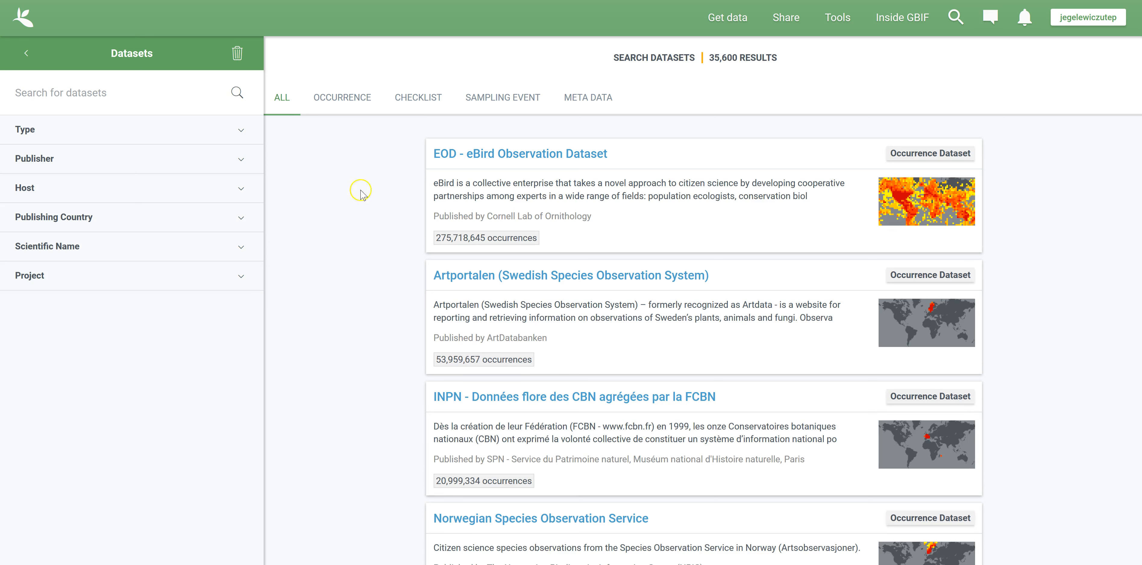
scroll(372, 310, down, 2)
scroll(372, 310, down, 7)
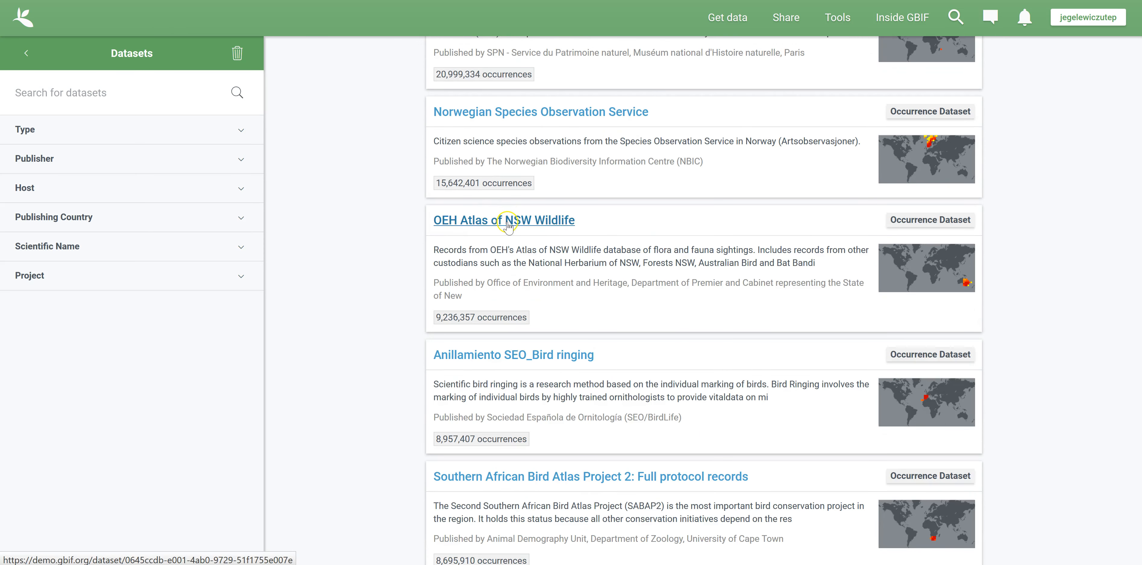
click(490, 229)
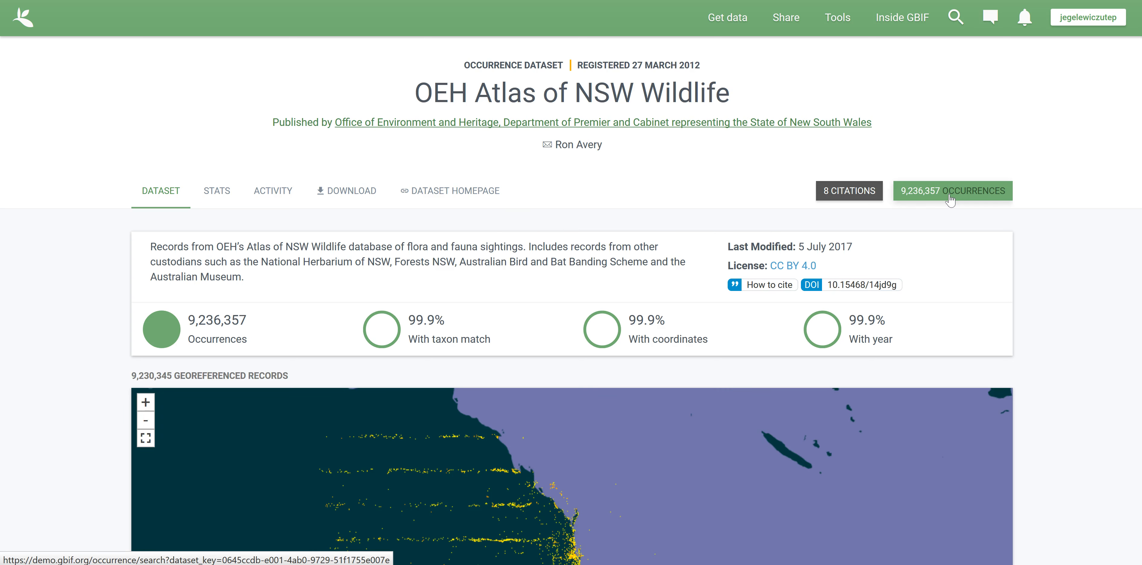
click(19, 22)
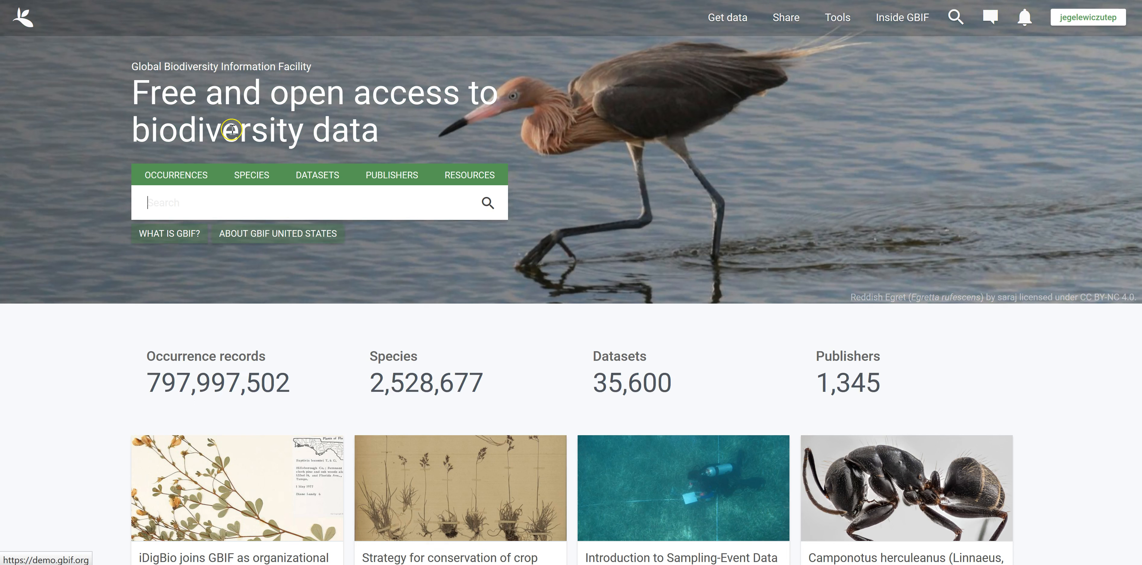
- Browse the species taxonomy from kingdom Animalia through phylum Chordata to class Mammalia
click(248, 177)
click(248, 177)
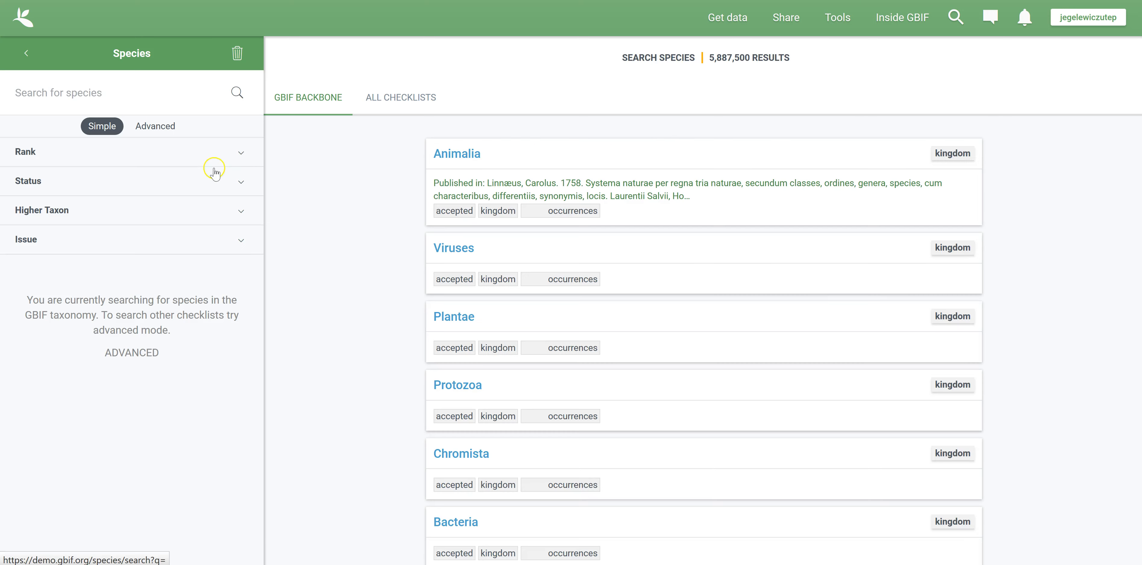
click(455, 155)
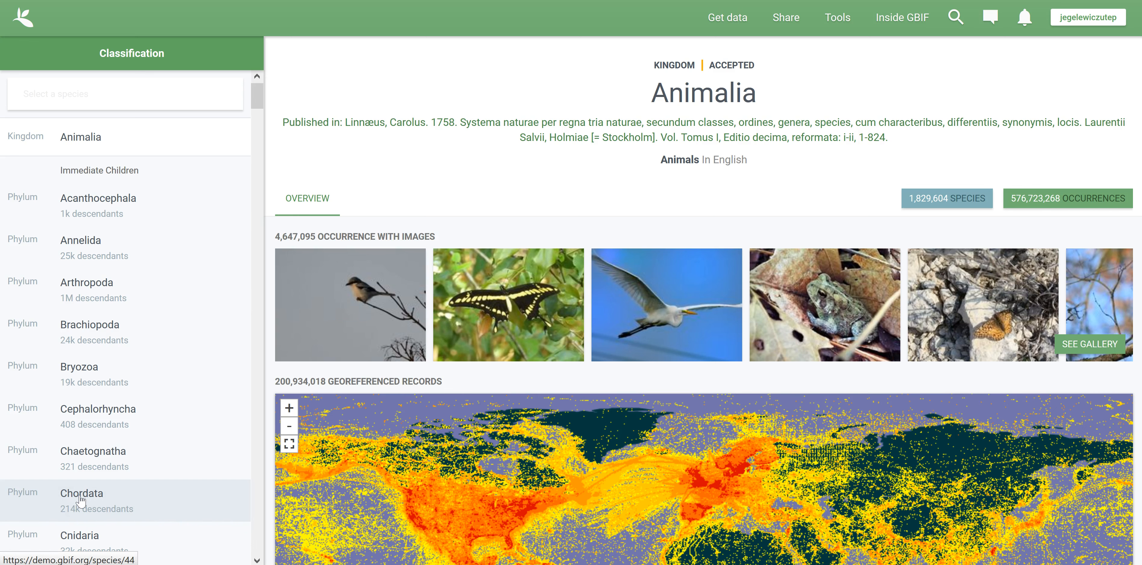
click(80, 501)
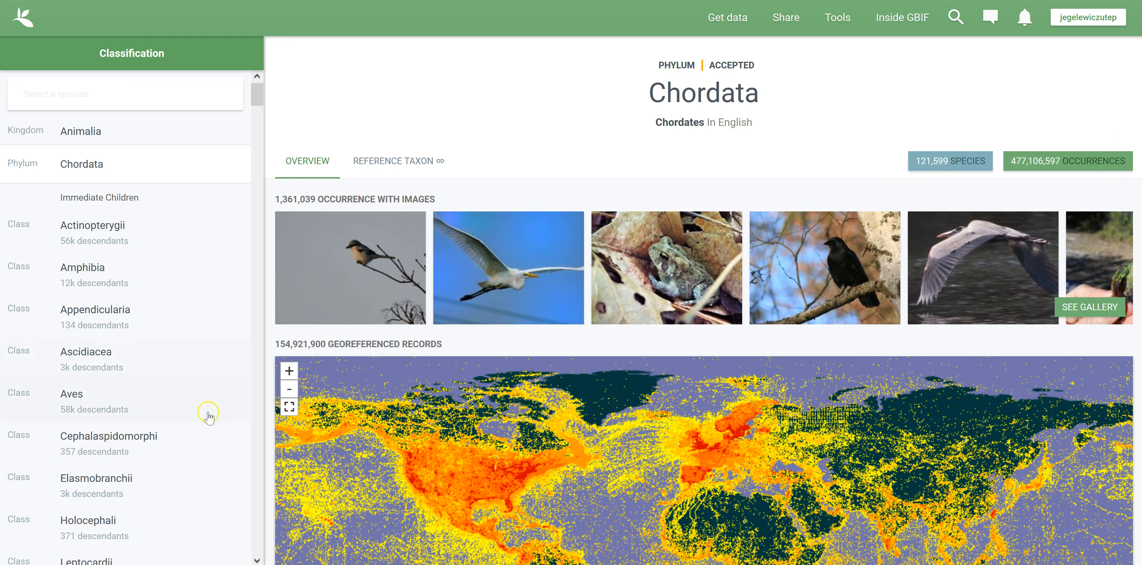
scroll(165, 378, down, 3)
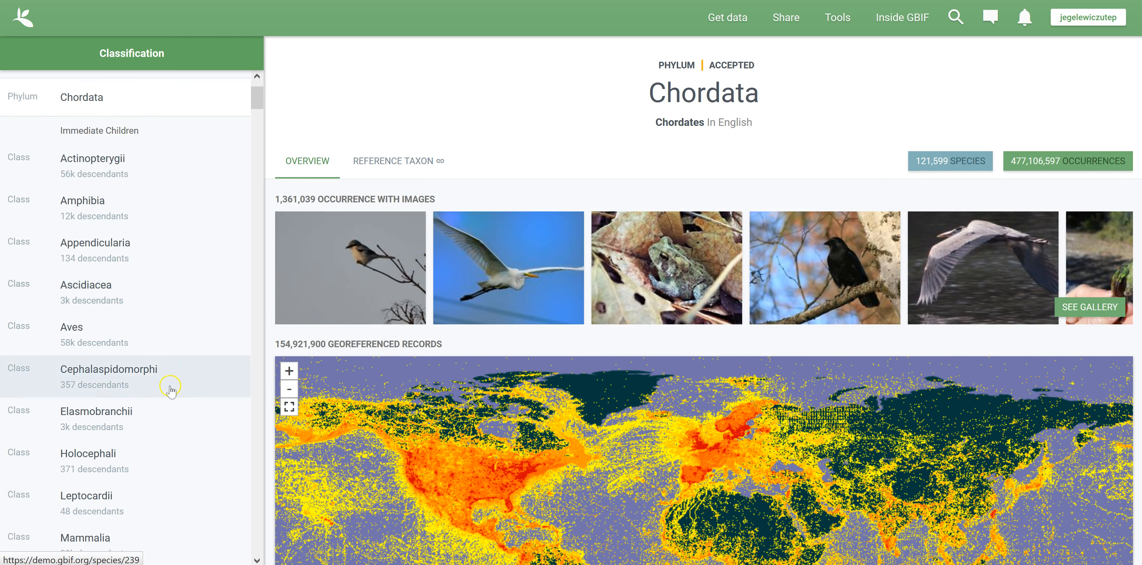
click(108, 476)
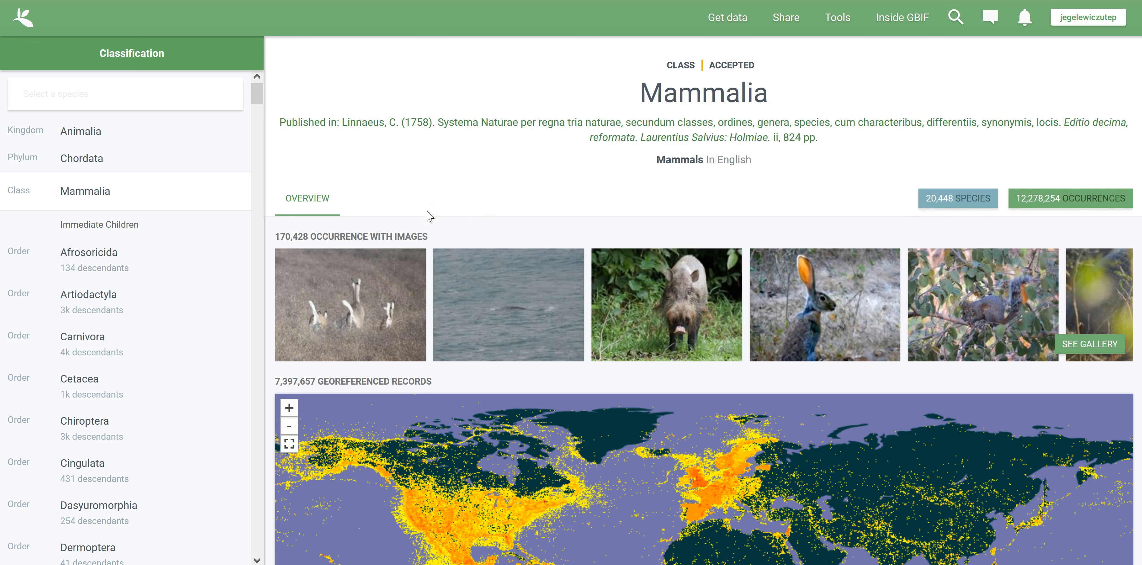
- Continue down the mammal classification through order Carnivora to family Felidae
click(226, 340)
scroll(225, 337, down, 3)
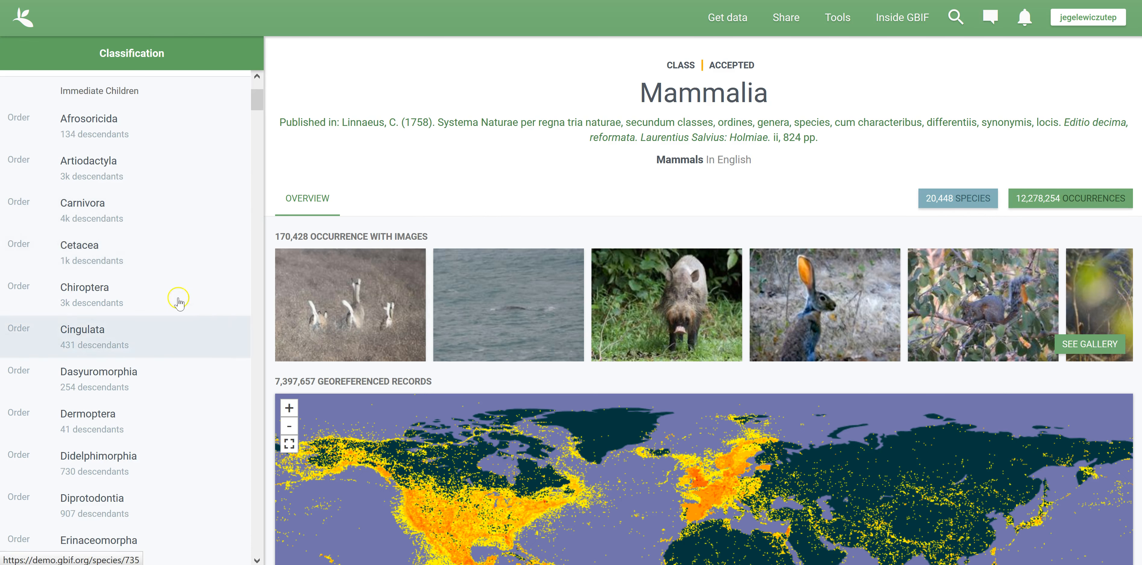
click(74, 204)
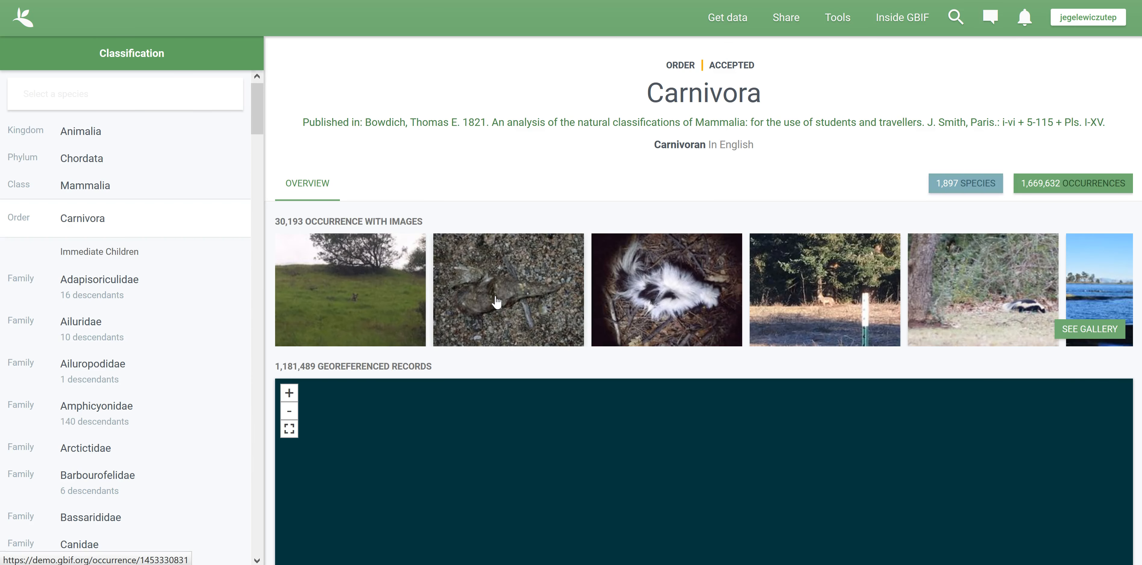
scroll(226, 379, down, 6)
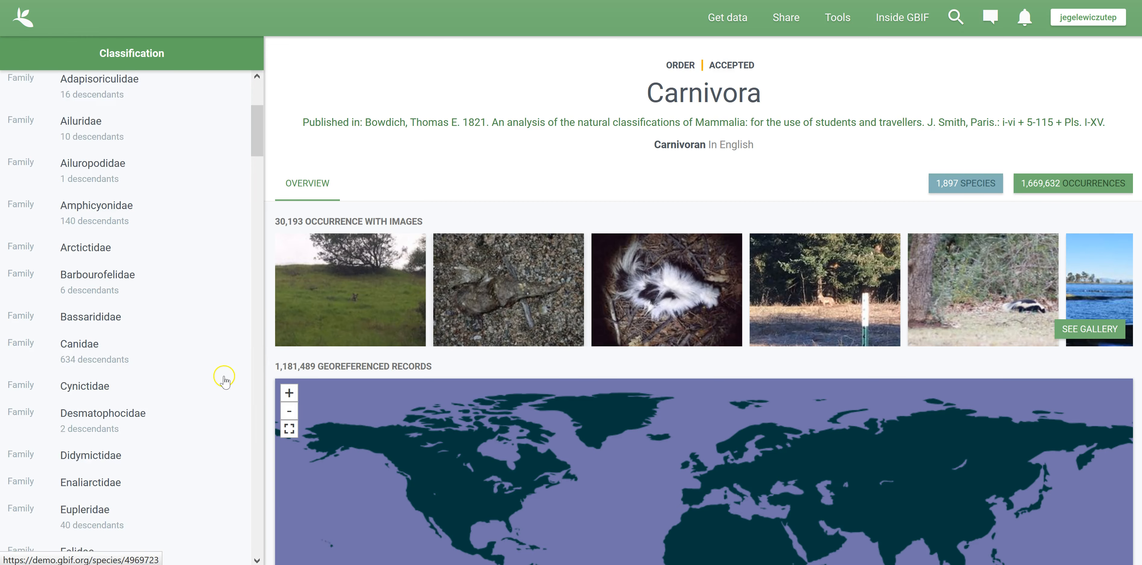
scroll(187, 413, down, 1)
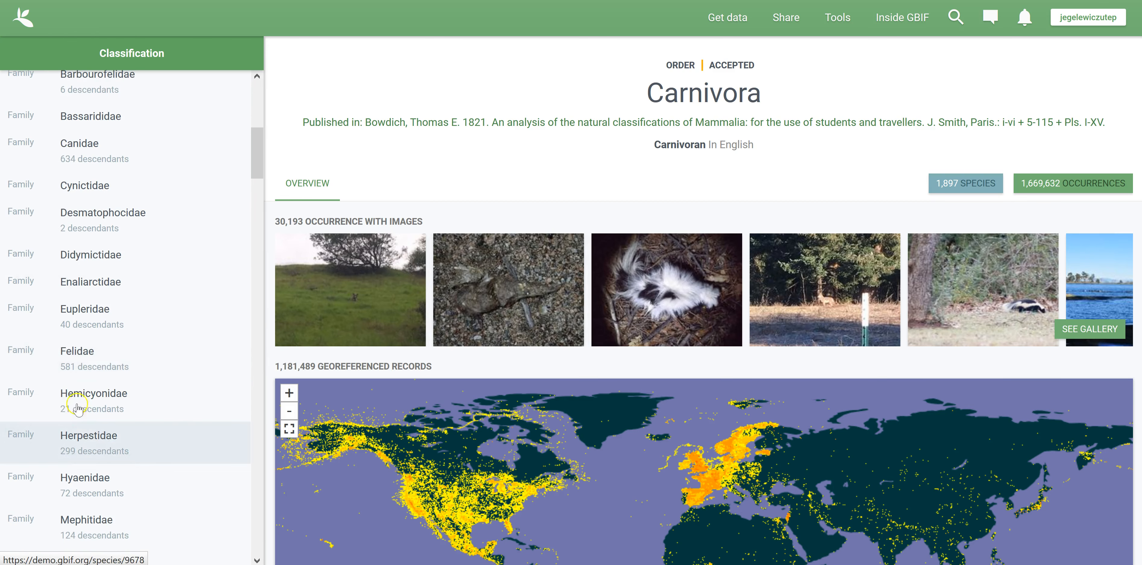
click(79, 351)
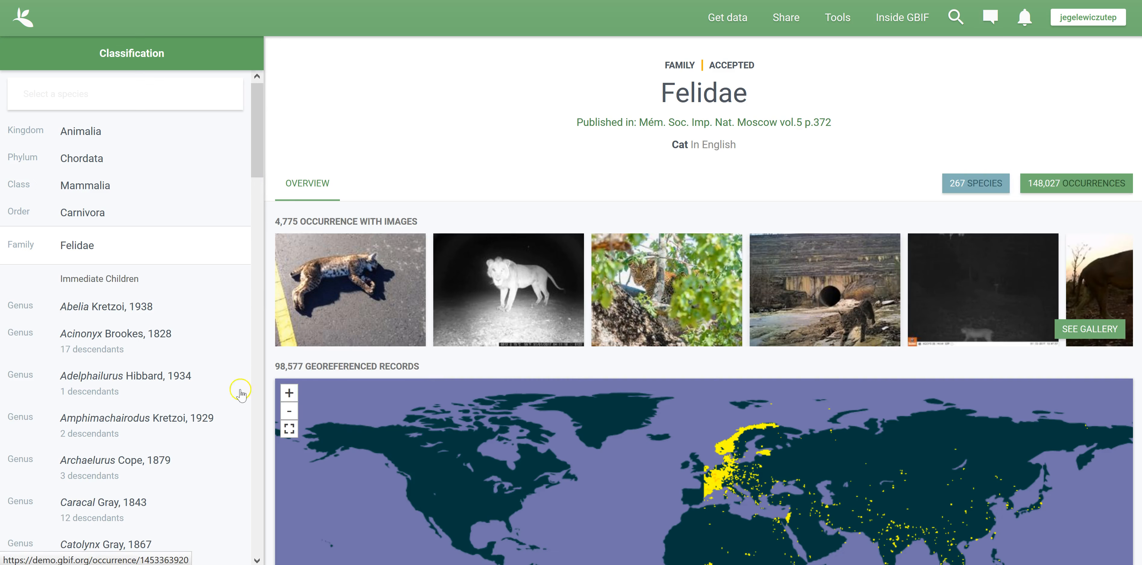
- Open genus Lynx Kerr, 1792 within Felidae and its species Lynx rufus (Schreber, 1777)
scroll(198, 383, down, 13)
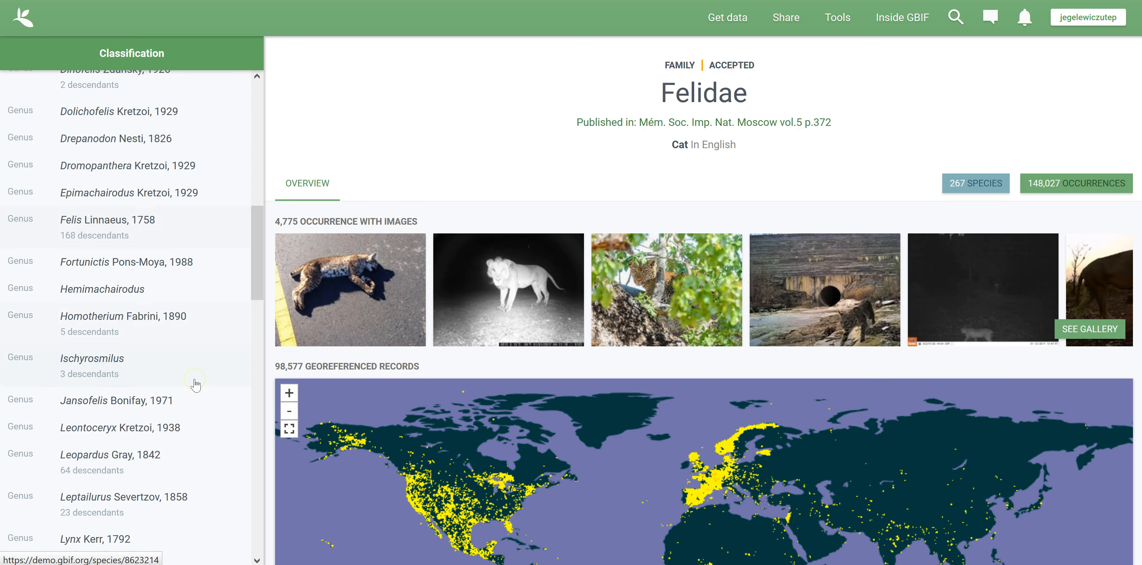
scroll(188, 384, down, 5)
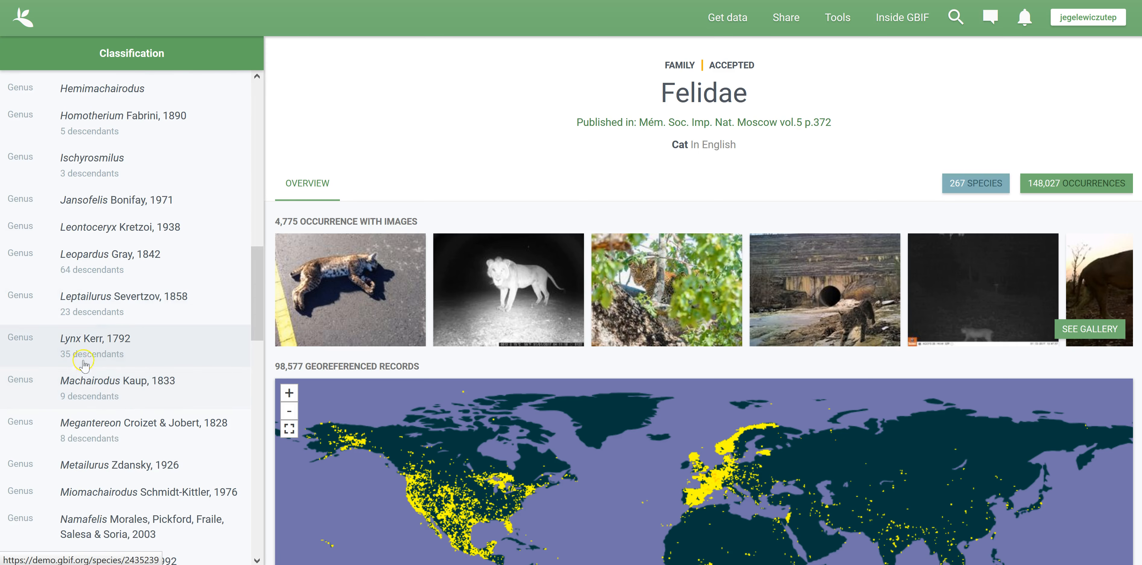
click(88, 344)
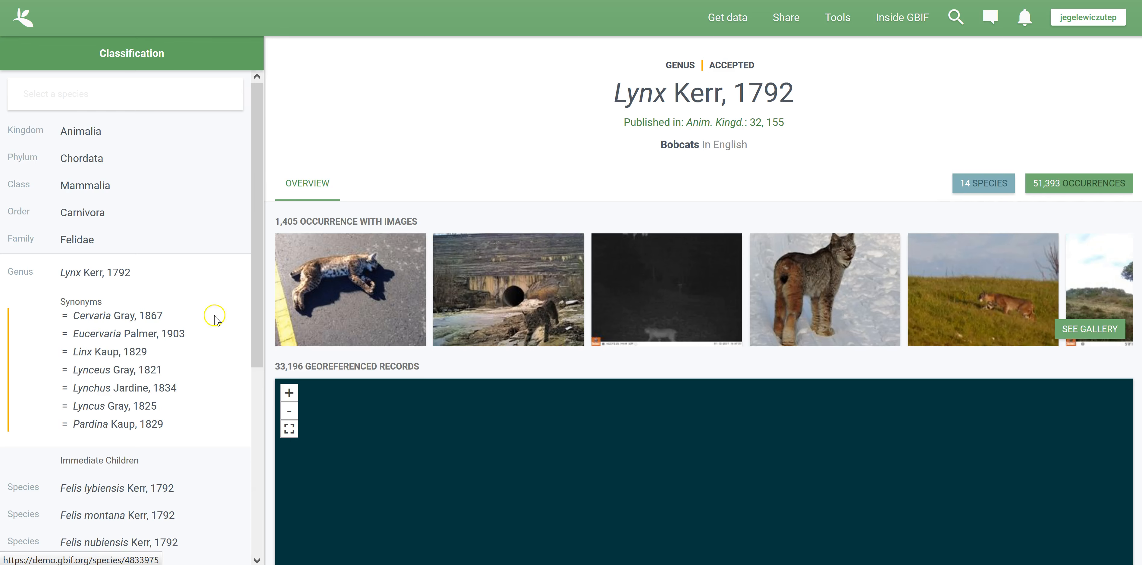
scroll(227, 305, down, 1)
scroll(226, 306, down, 3)
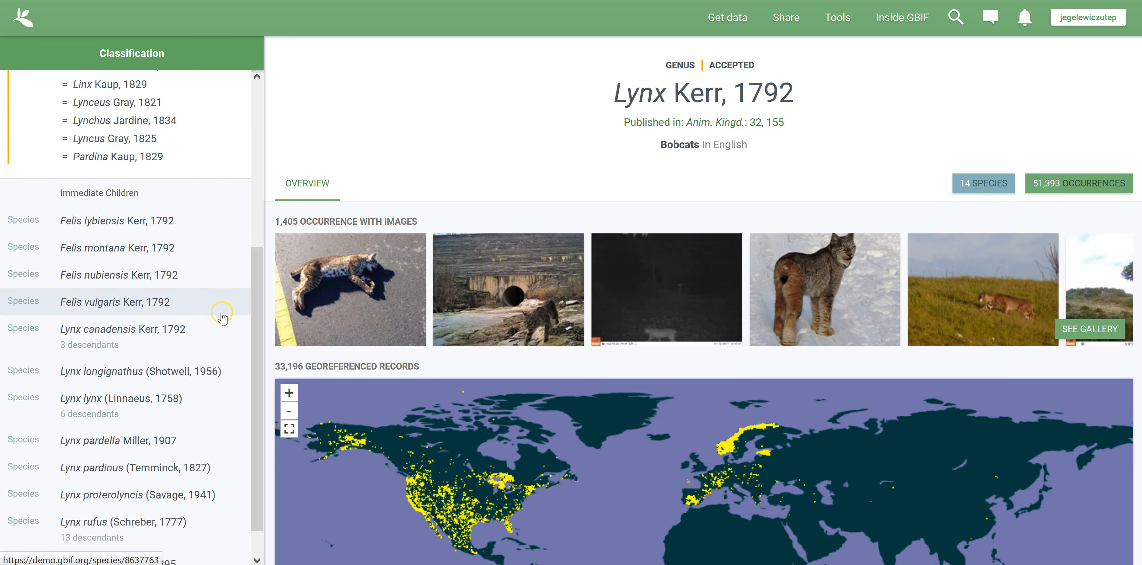
scroll(221, 316, down, 3)
click(98, 487)
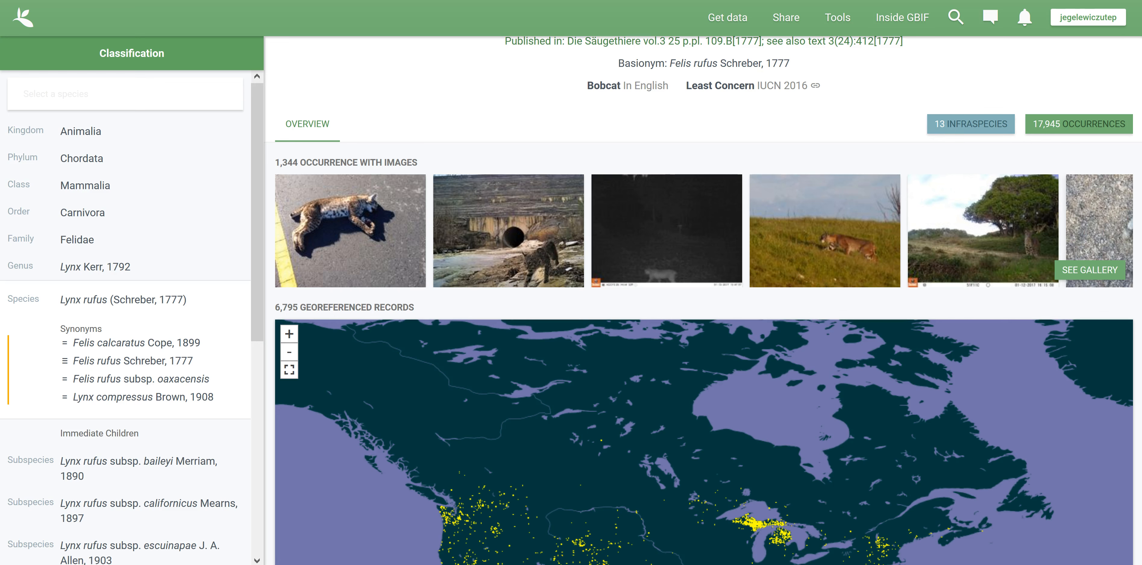
- Examine the georeferenced records map, distribution description, IUCN status and references on the Lynx rufus page
scroll(688, 404, down, 3)
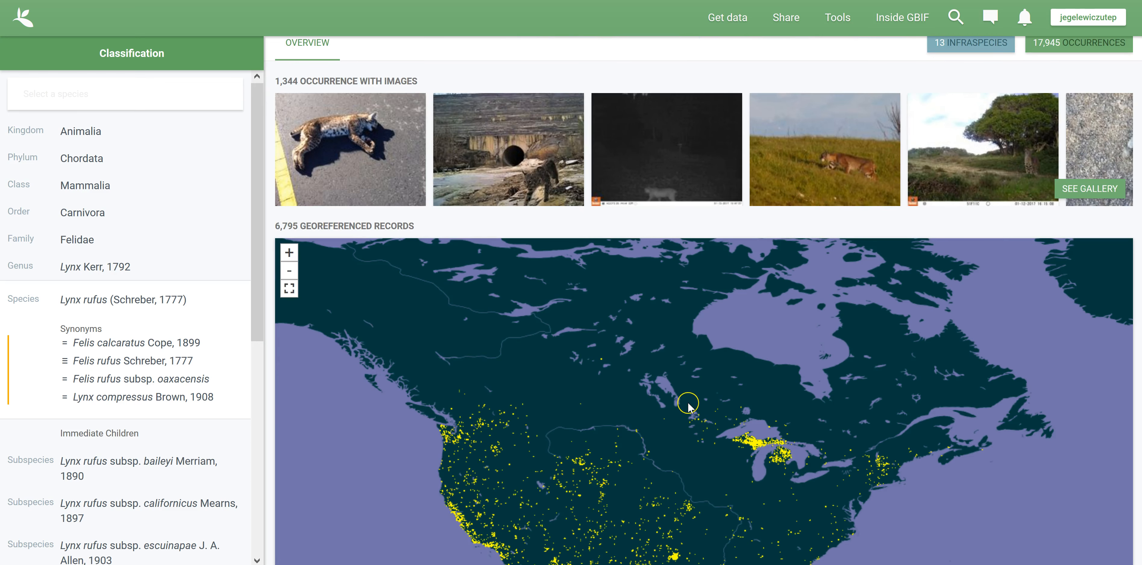
scroll(689, 403, down, 4)
scroll(688, 402, down, 2)
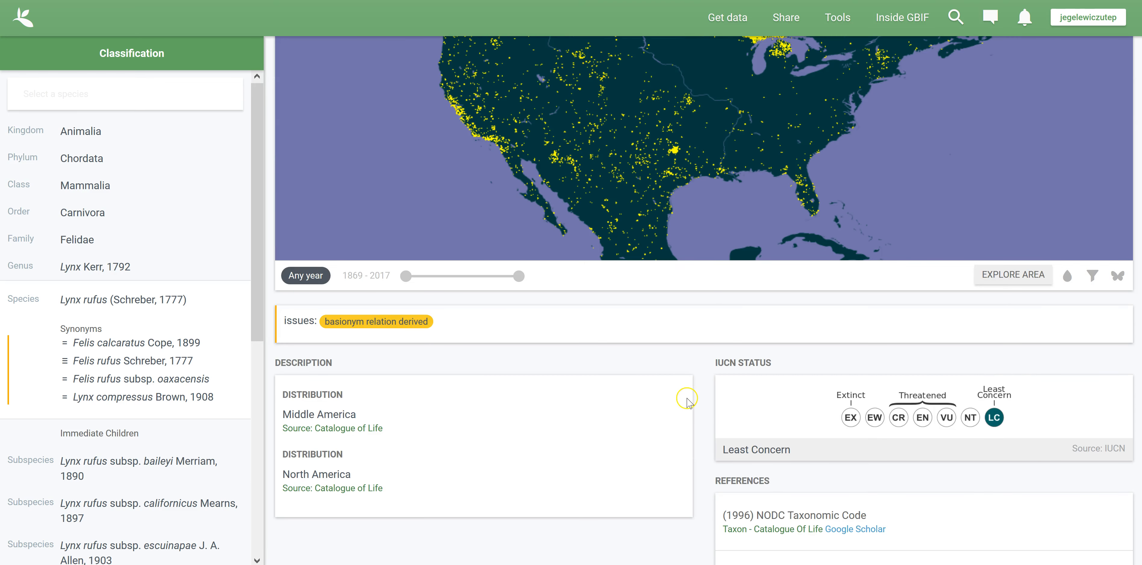
scroll(672, 381, down, 2)
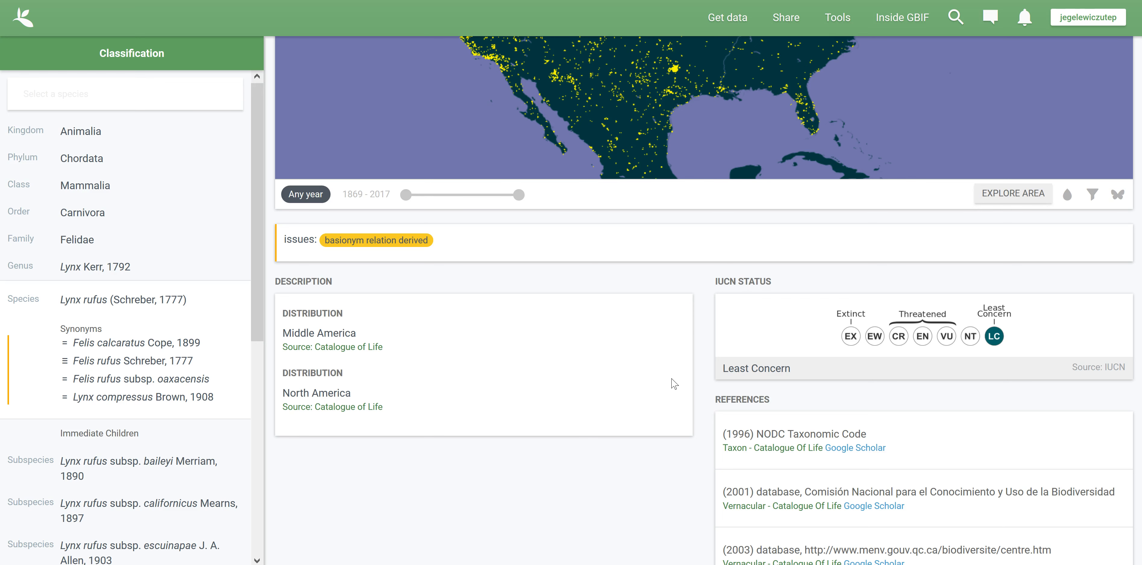
click(665, 386)
scroll(654, 391, down, 2)
scroll(638, 412, down, 2)
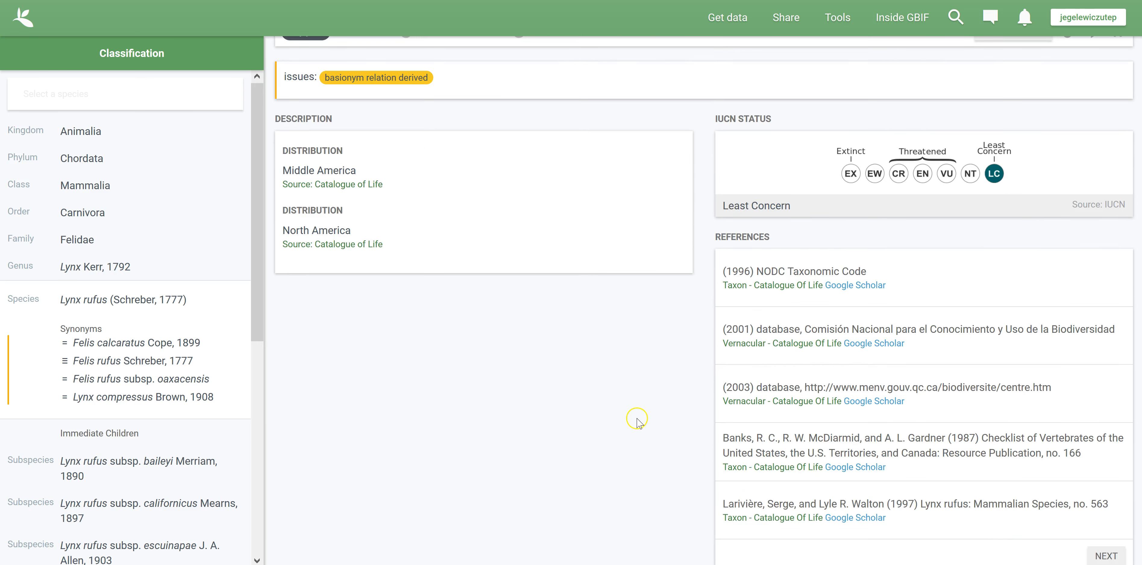
scroll(623, 423, down, 2)
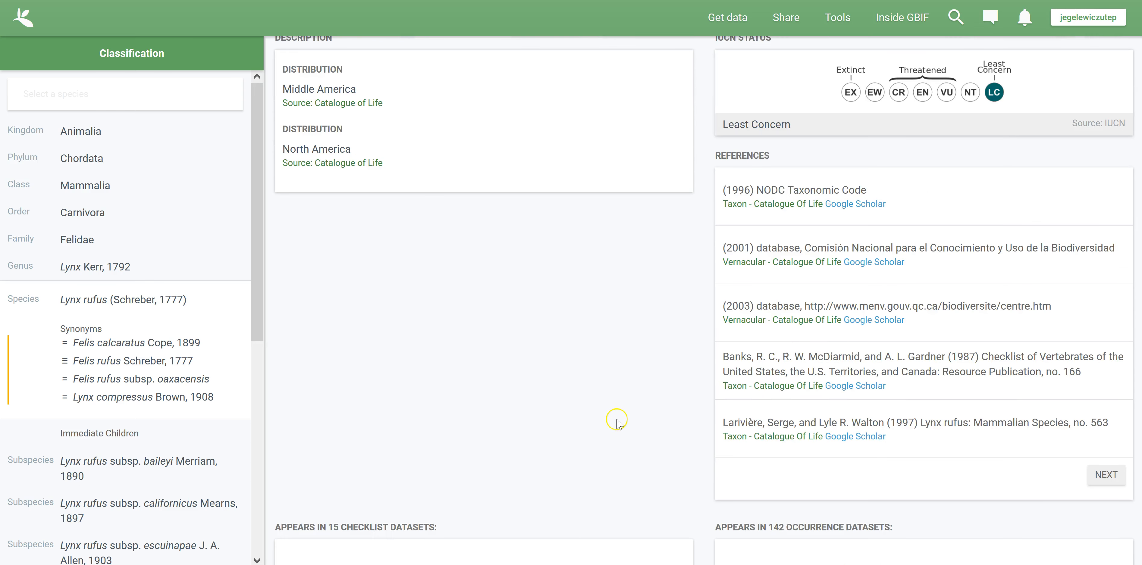
scroll(619, 423, up, 4)
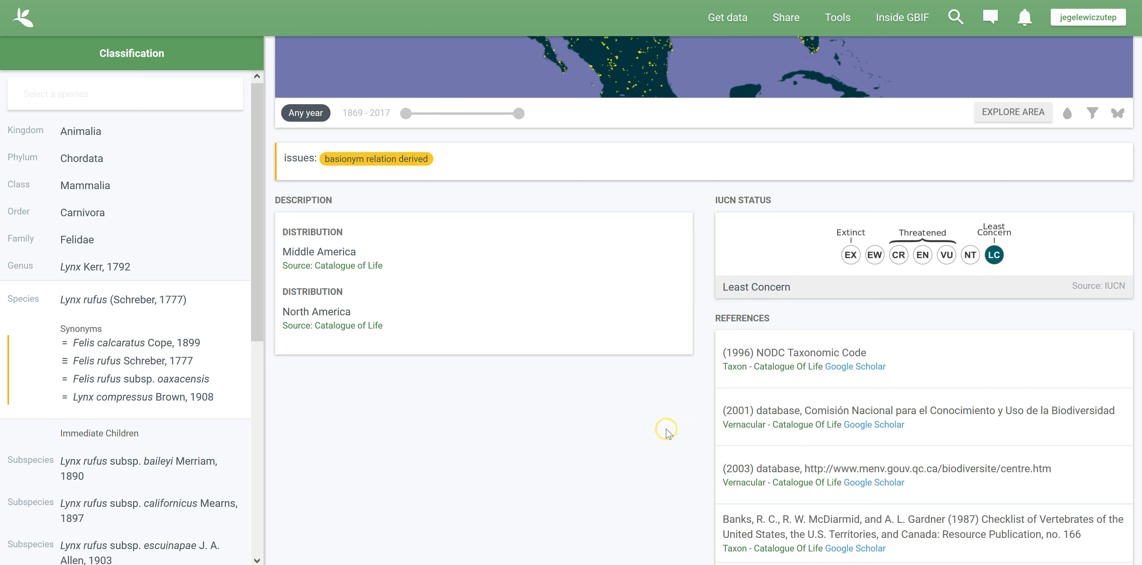
scroll(603, 455, down, 2)
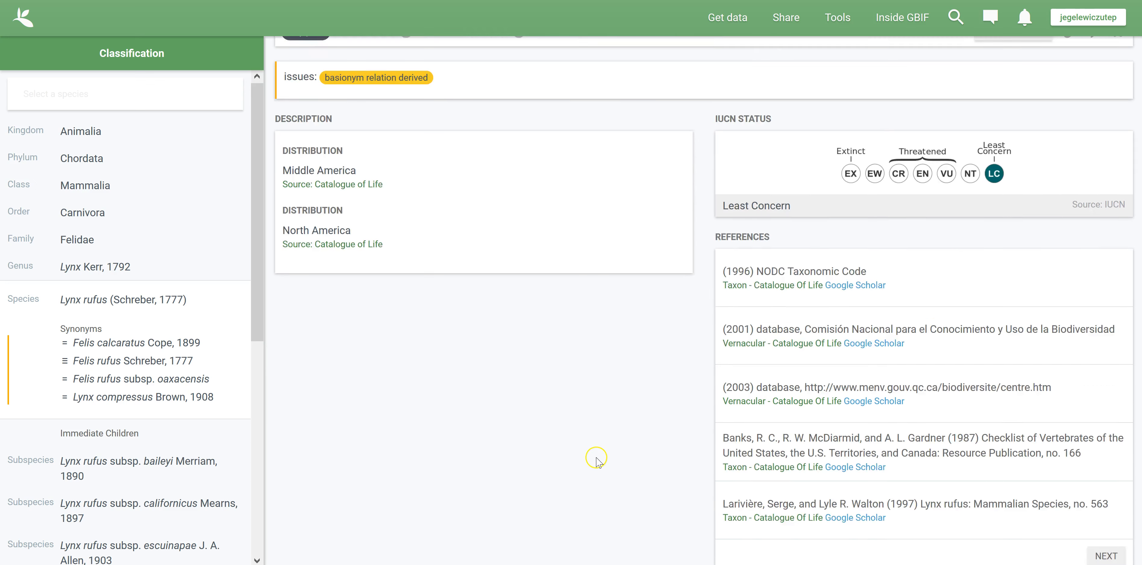
scroll(596, 461, down, 2)
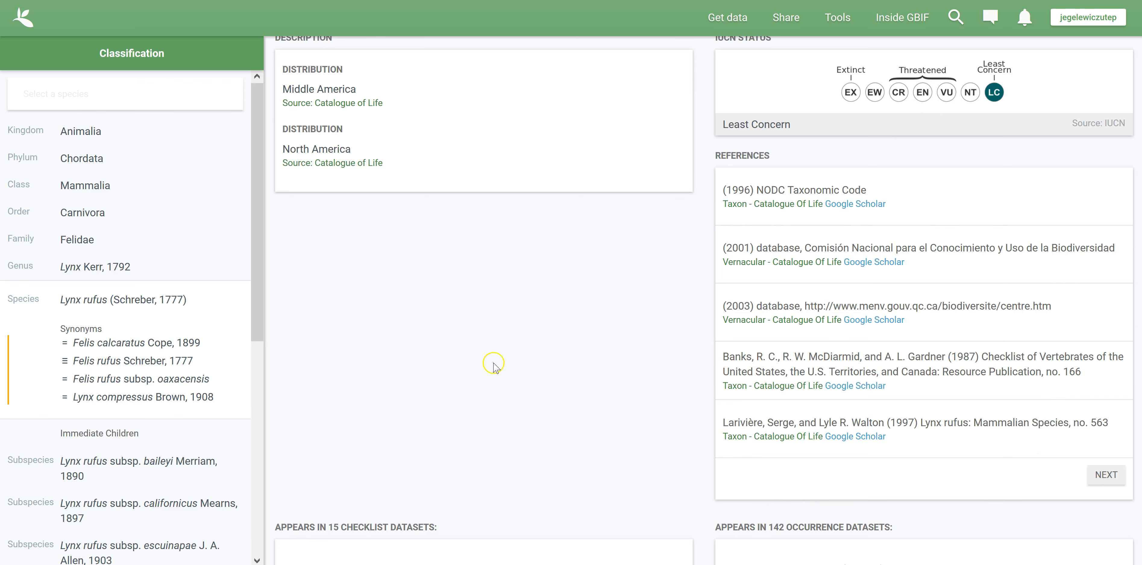
- Review the checklist and occurrence datasets, type specimen and citation sections for Lynx rufus
scroll(496, 368, down, 4)
scroll(567, 436, down, 6)
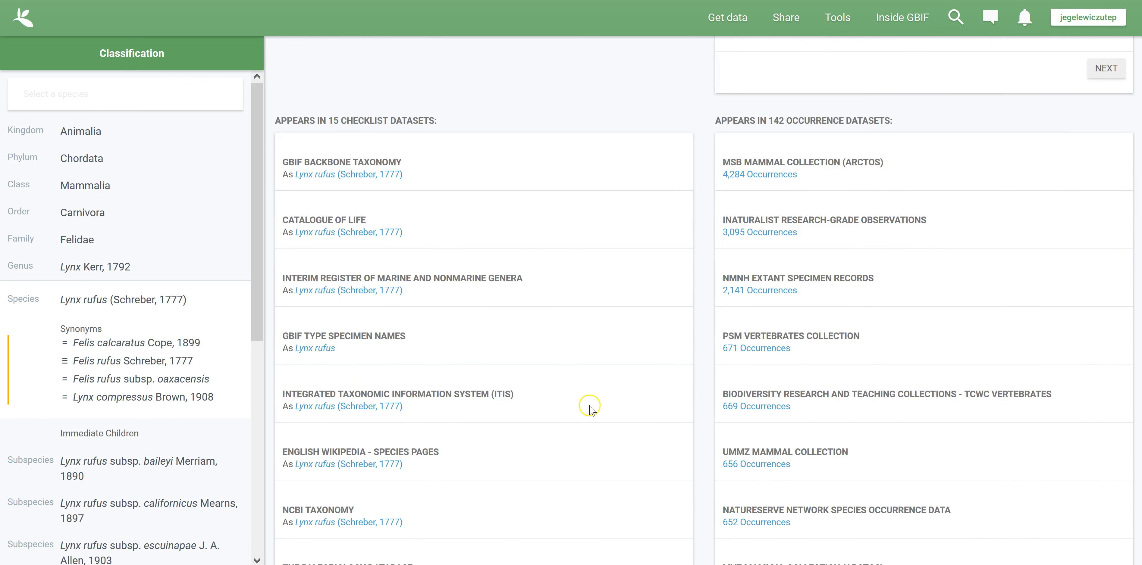
scroll(591, 353, down, 2)
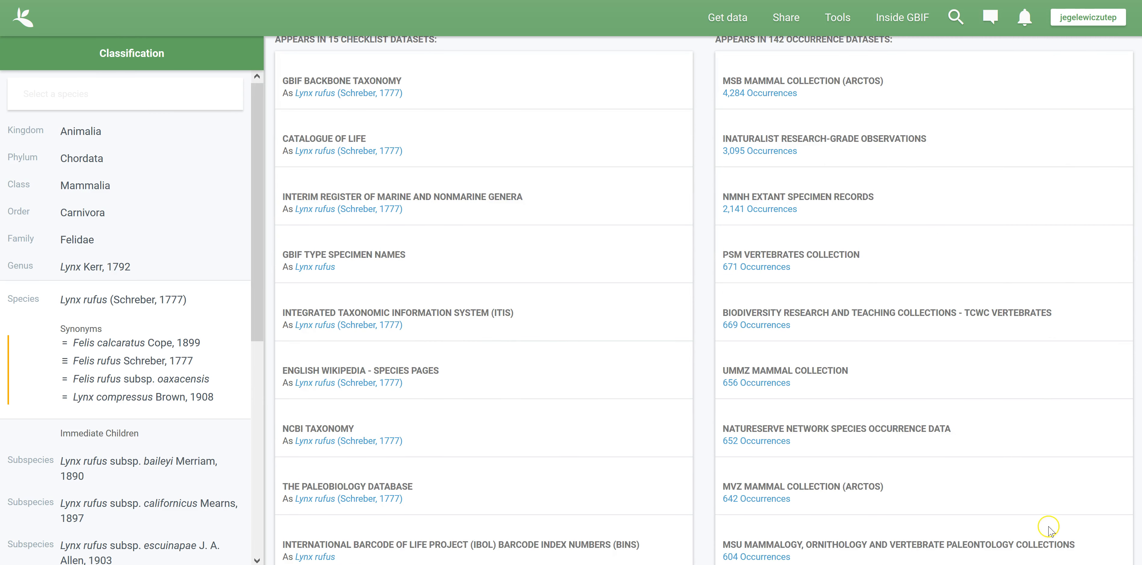
scroll(894, 498, down, 6)
scroll(894, 498, down, 4)
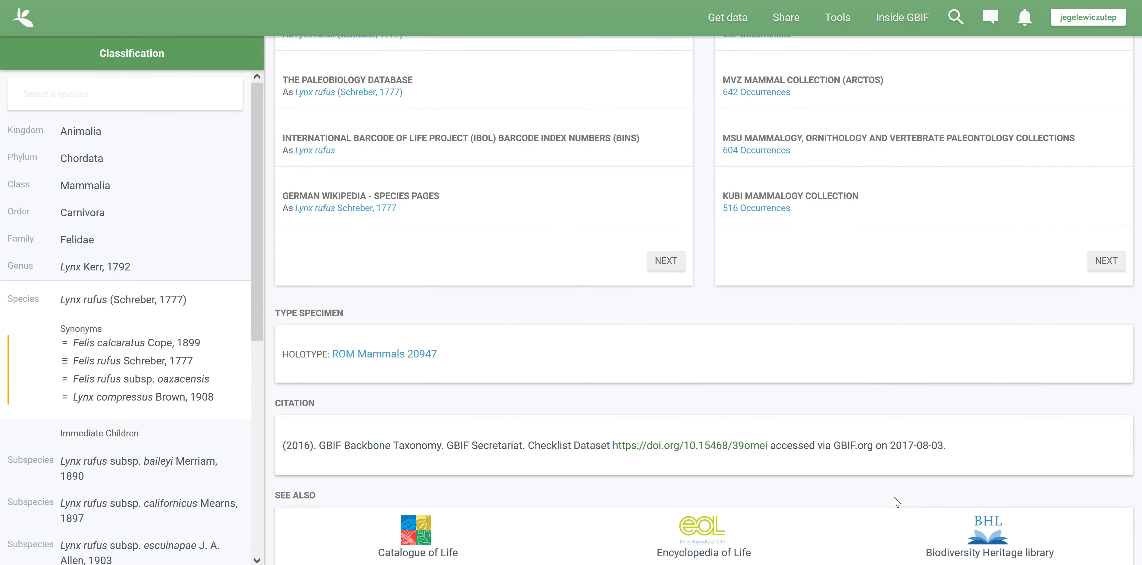
scroll(894, 502, up, 20)
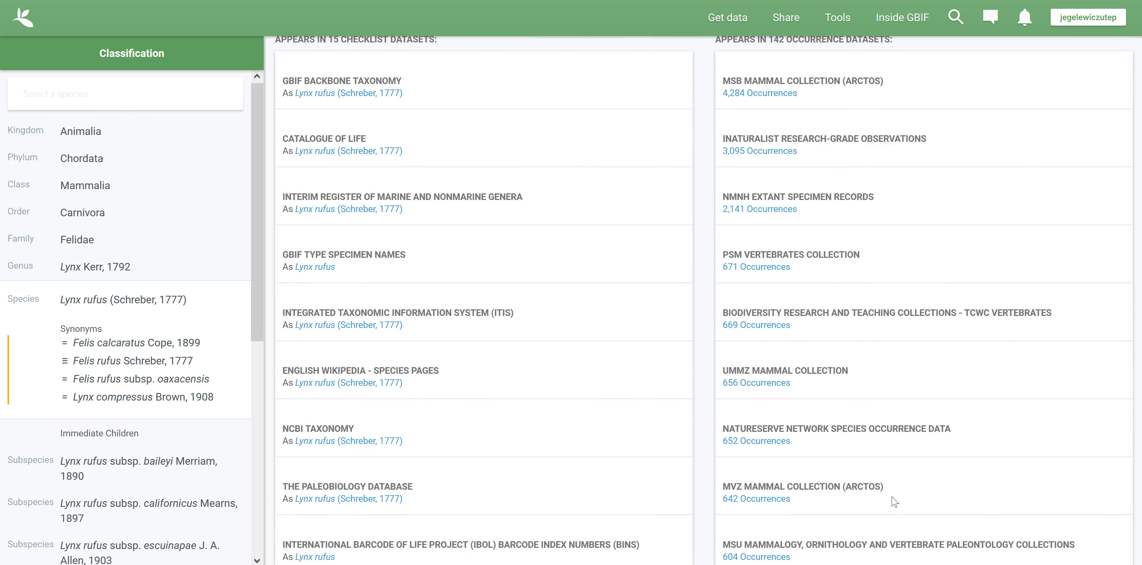
- Return to the GBIF home page and open the species search
scroll(893, 502, up, 15)
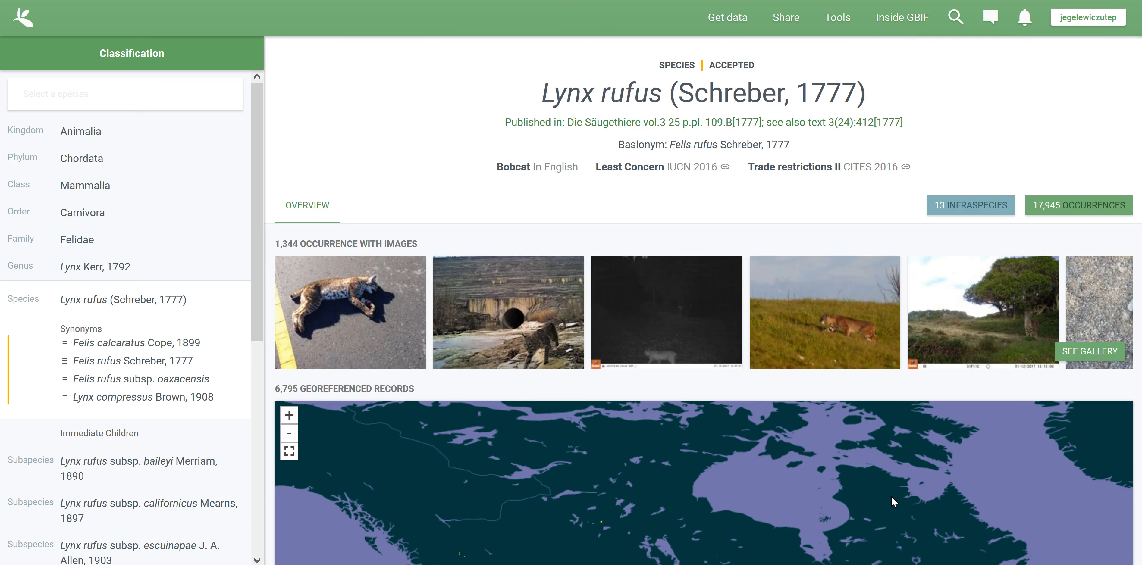
click(26, 23)
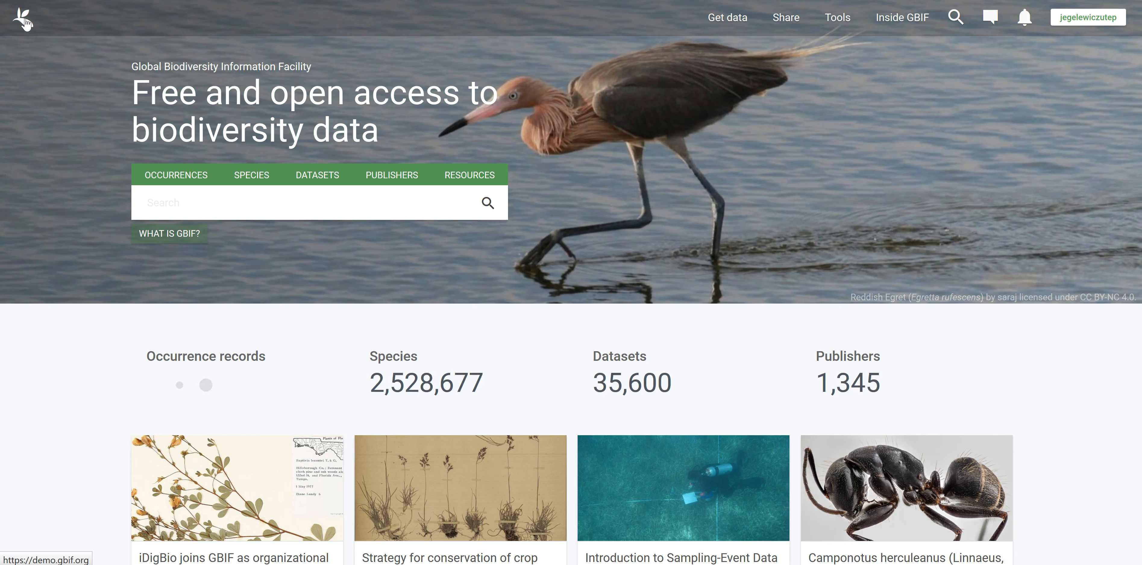
click(246, 189)
click(251, 184)
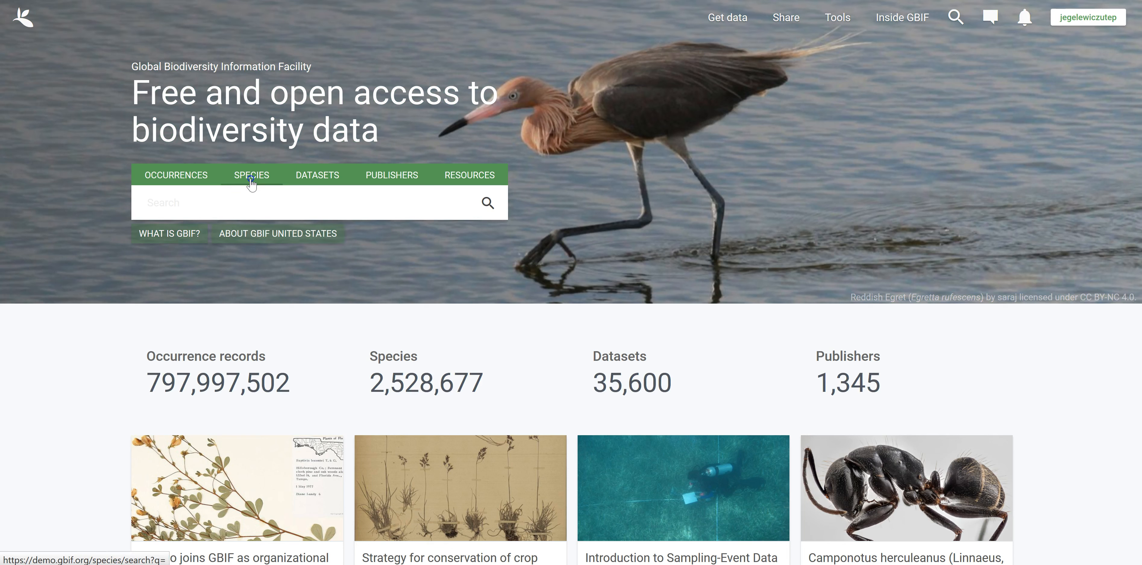
click(251, 184)
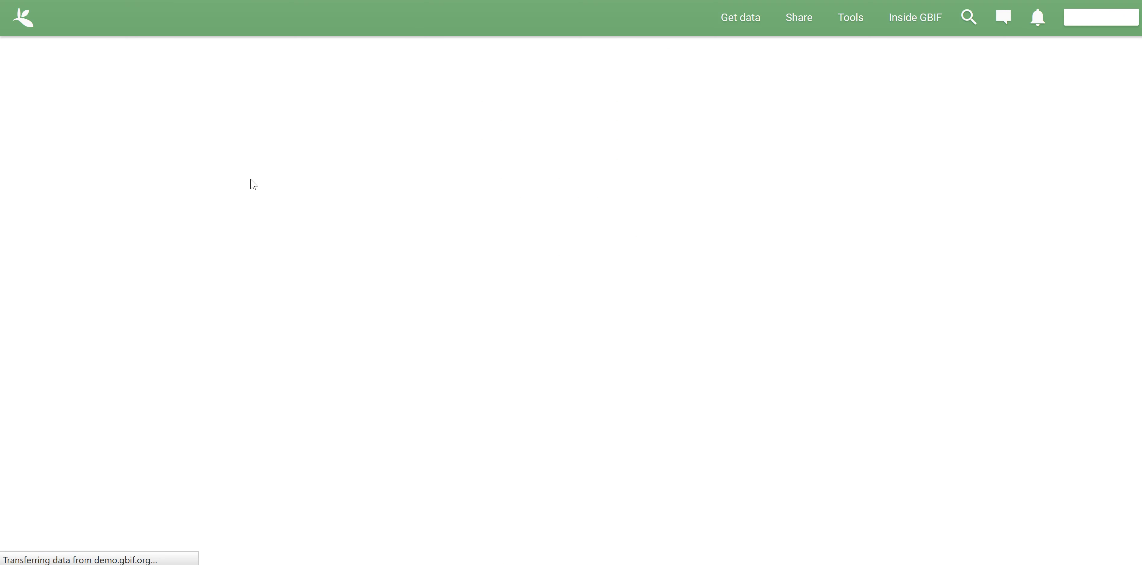
click(238, 192)
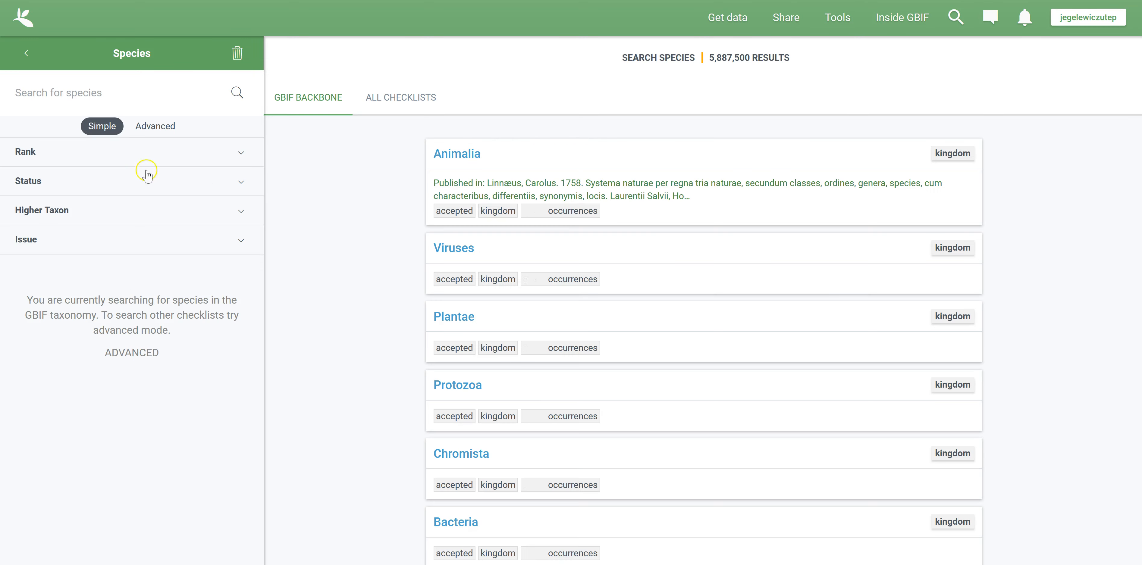
- Search the GBIF backbone species for "Lynx rufus" and open the Lynx rufus (Schreber, 1777) species page
click(110, 95)
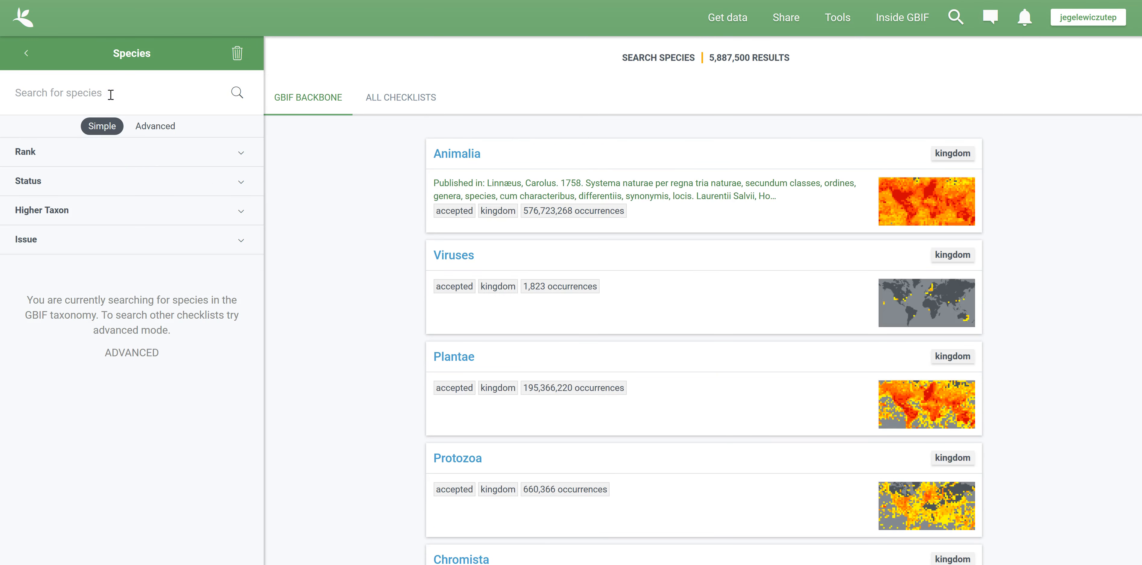
text(Lynx rufus)
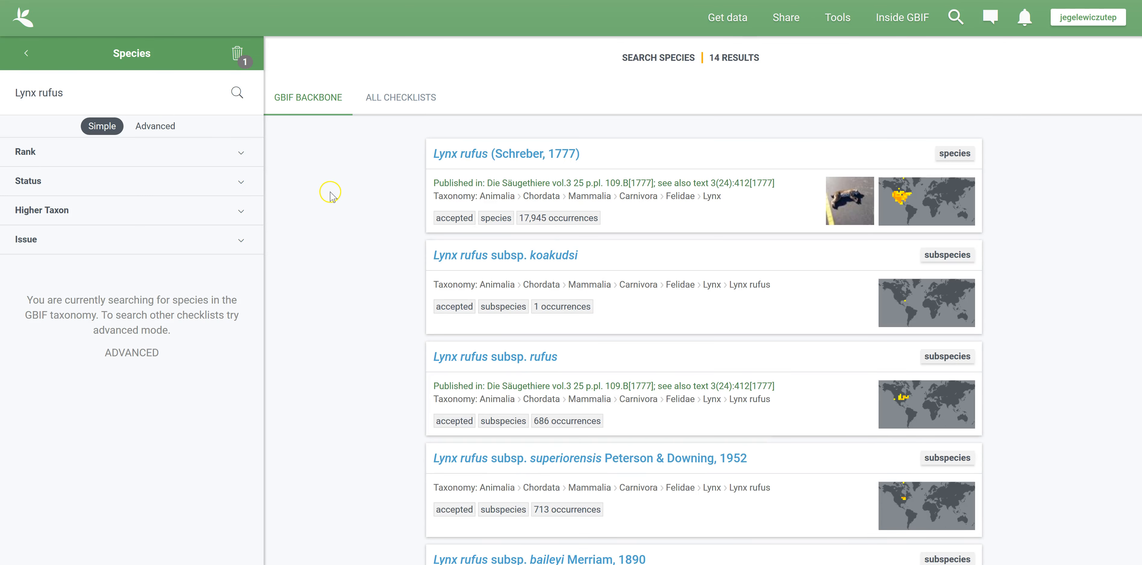
scroll(332, 193, down, 15)
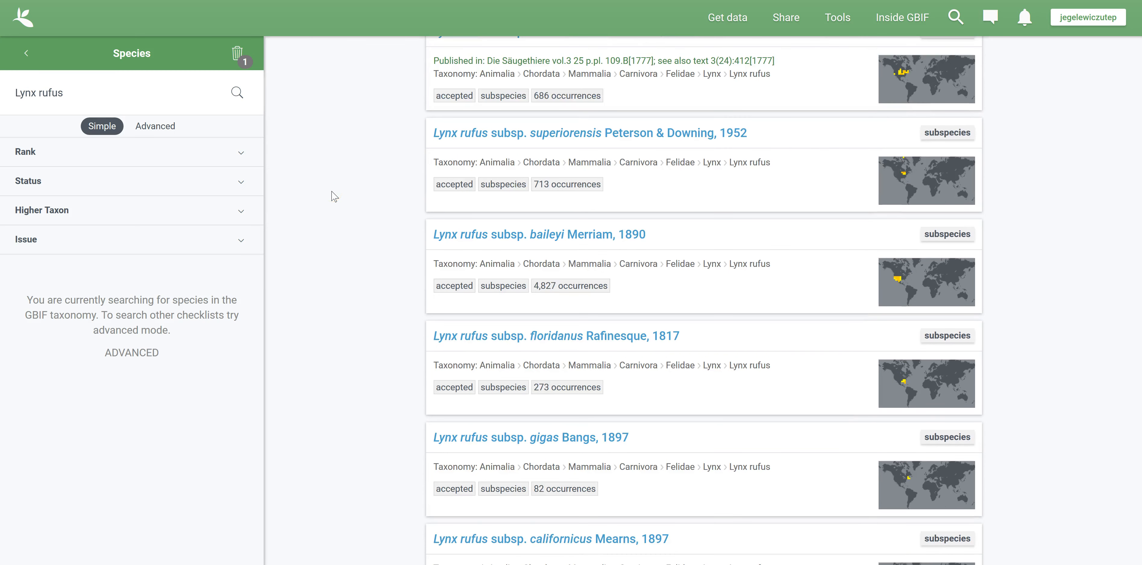
scroll(334, 197, down, 6)
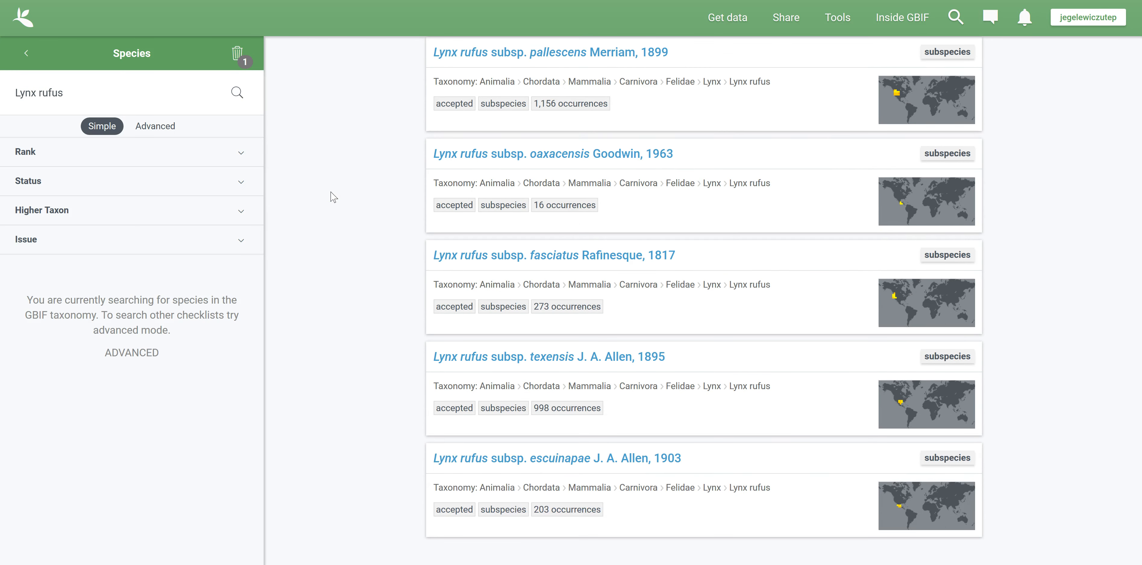
scroll(350, 326, up, 14)
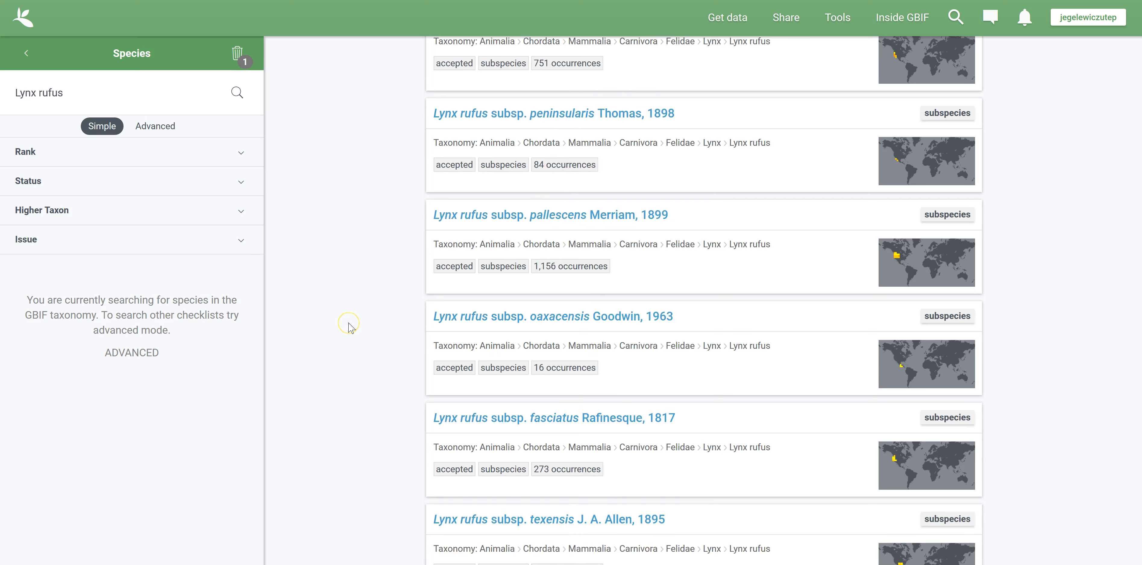
scroll(350, 328, up, 8)
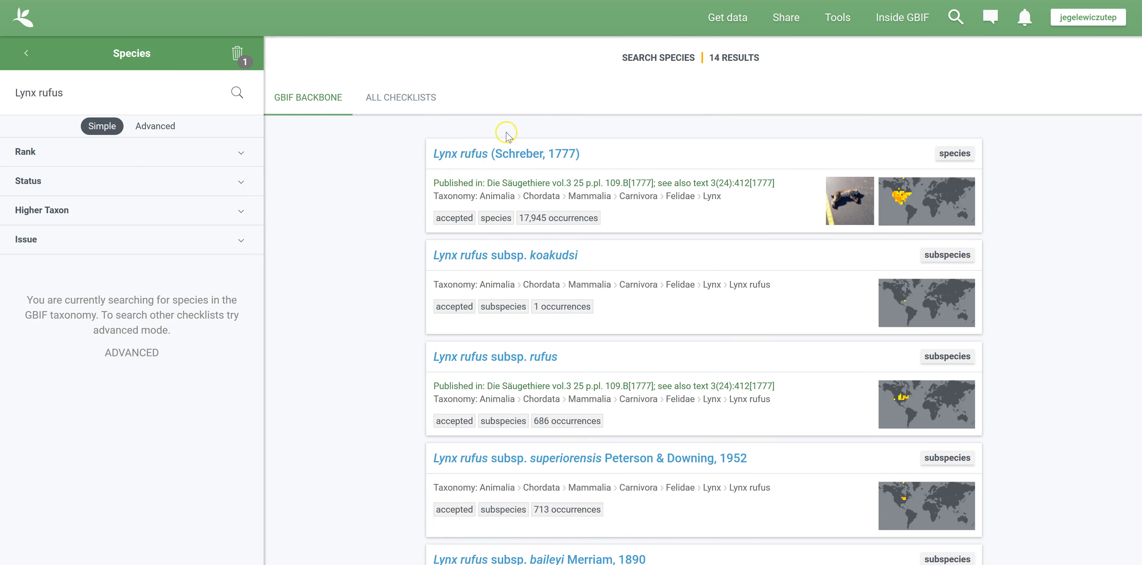
click(469, 155)
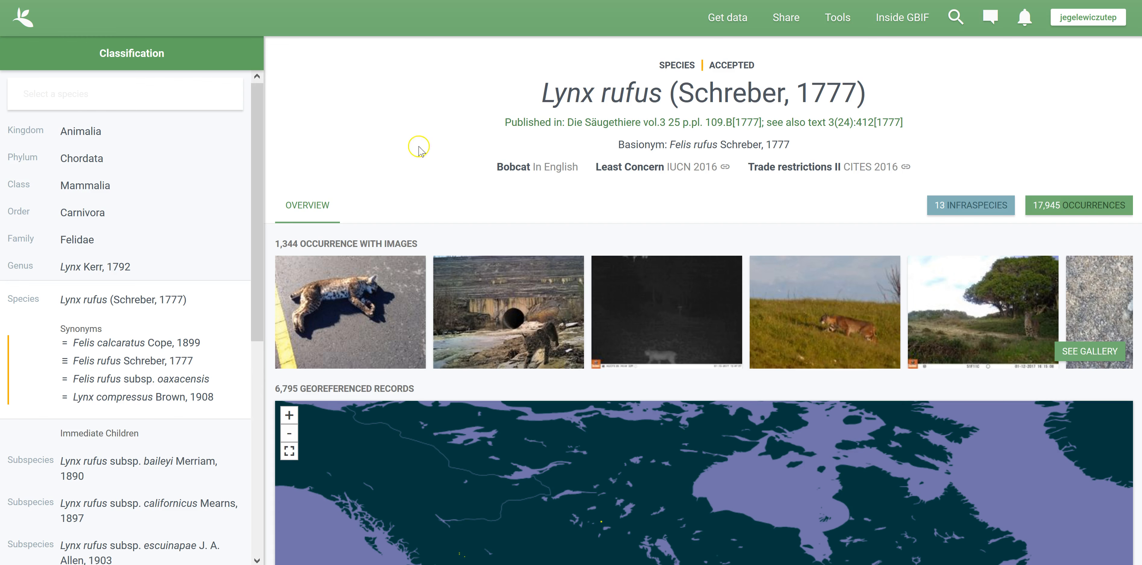
- Return to the GBIF home page and open the occurrence search
click(24, 27)
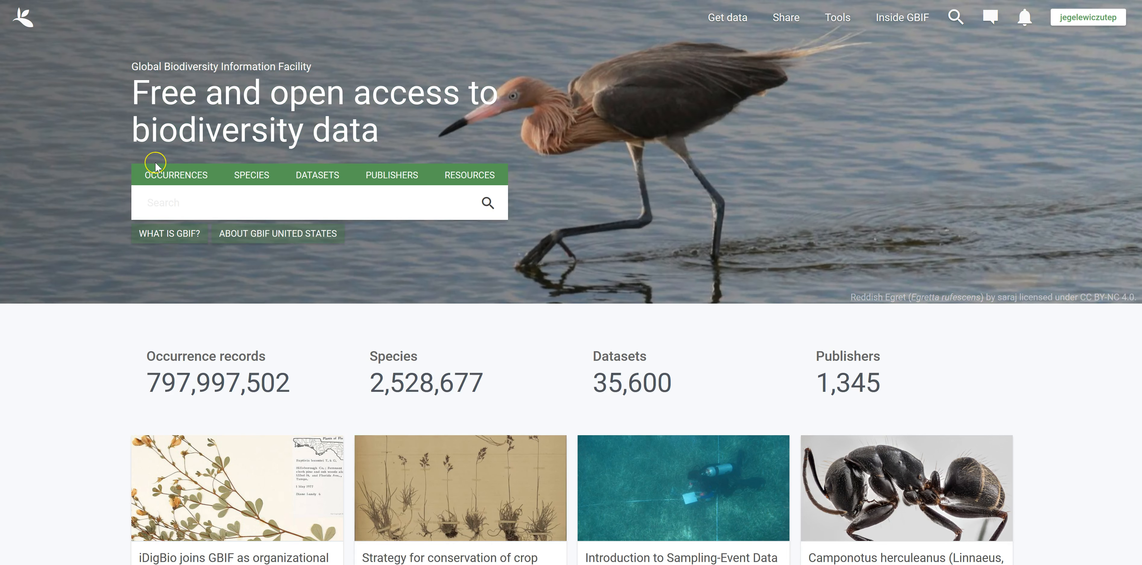
click(155, 176)
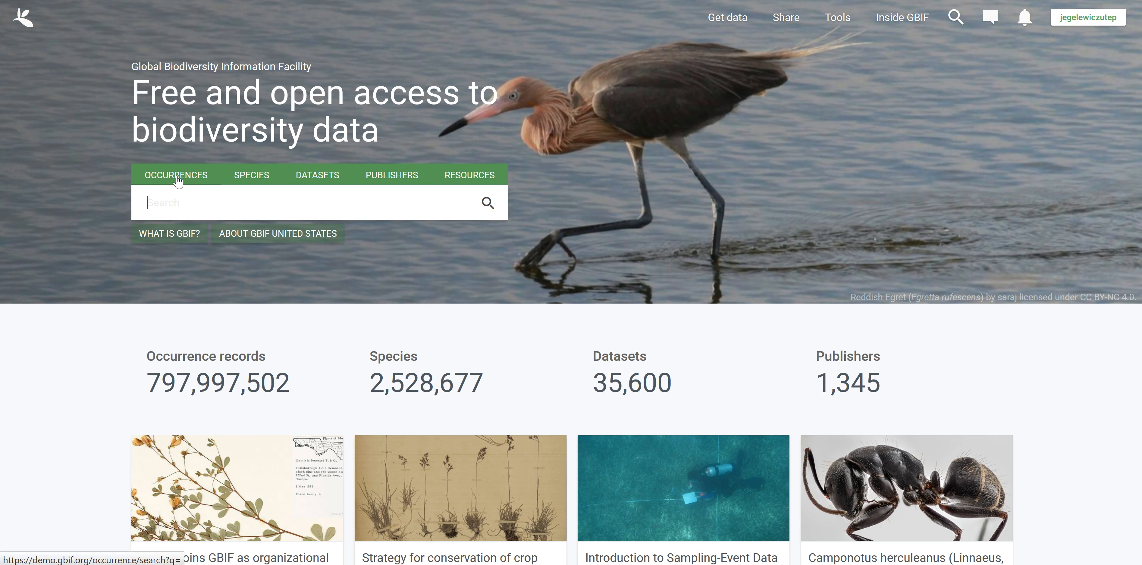
click(178, 176)
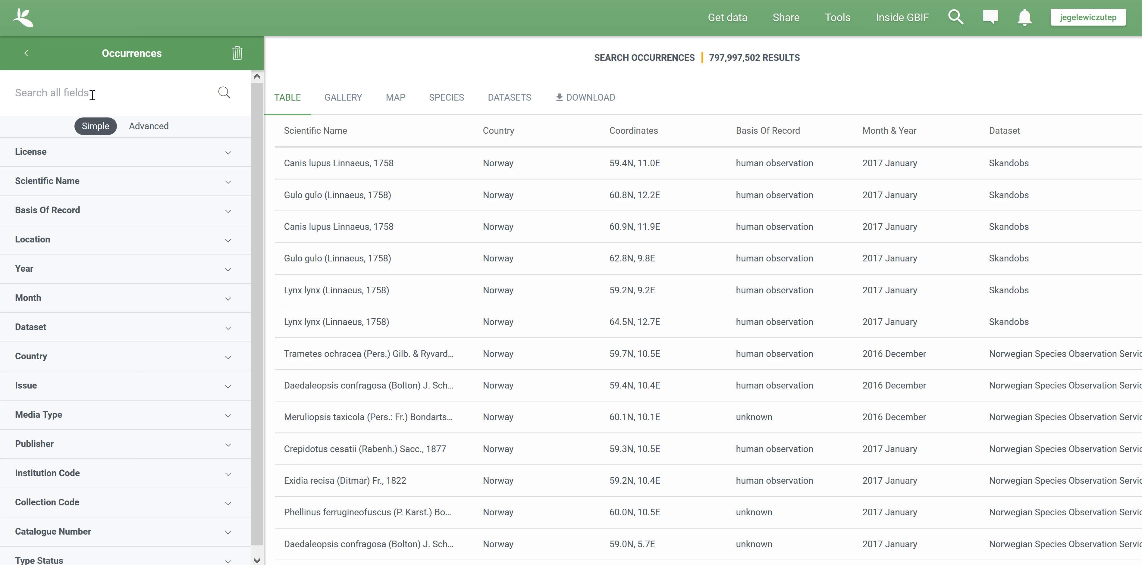
- Try a free-text occurrence search for "Lynx rufus" with the suggested species accepted, and remove the resulting filter
text(Lynx rufus)
key(Return)
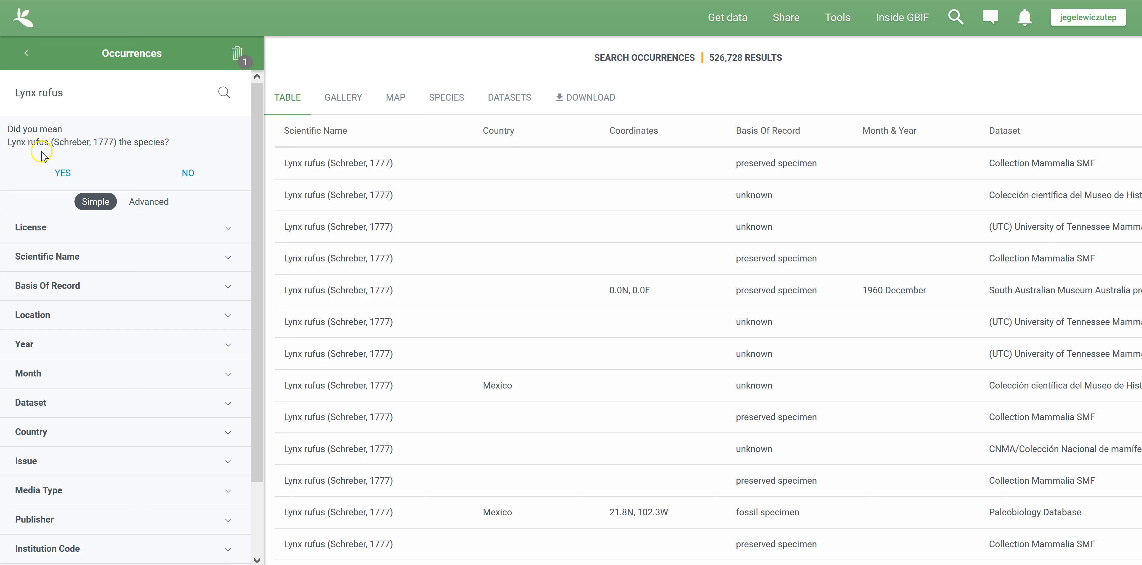
click(62, 174)
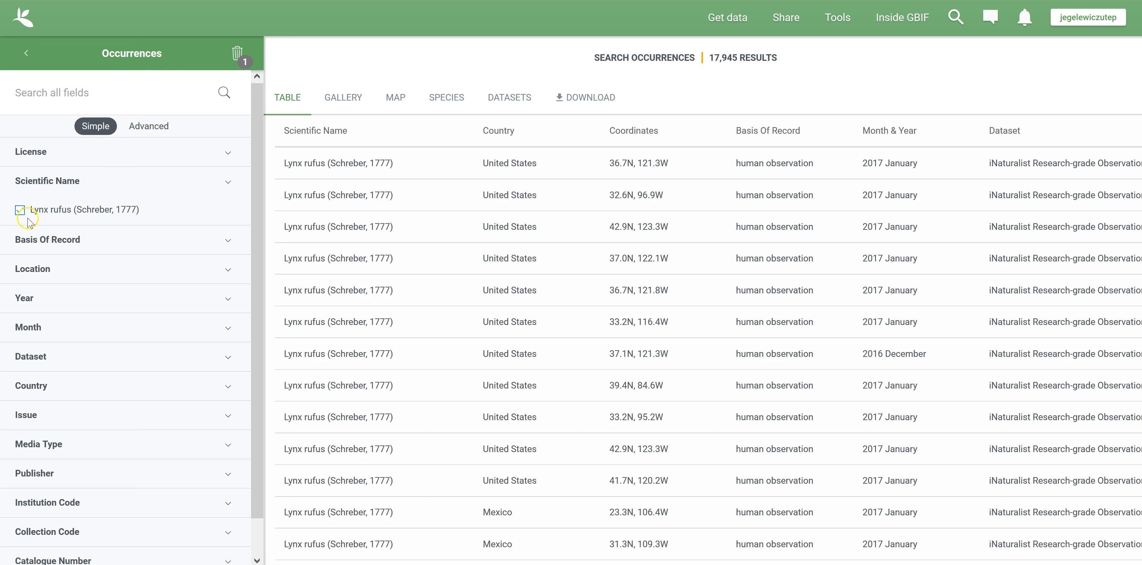
click(20, 211)
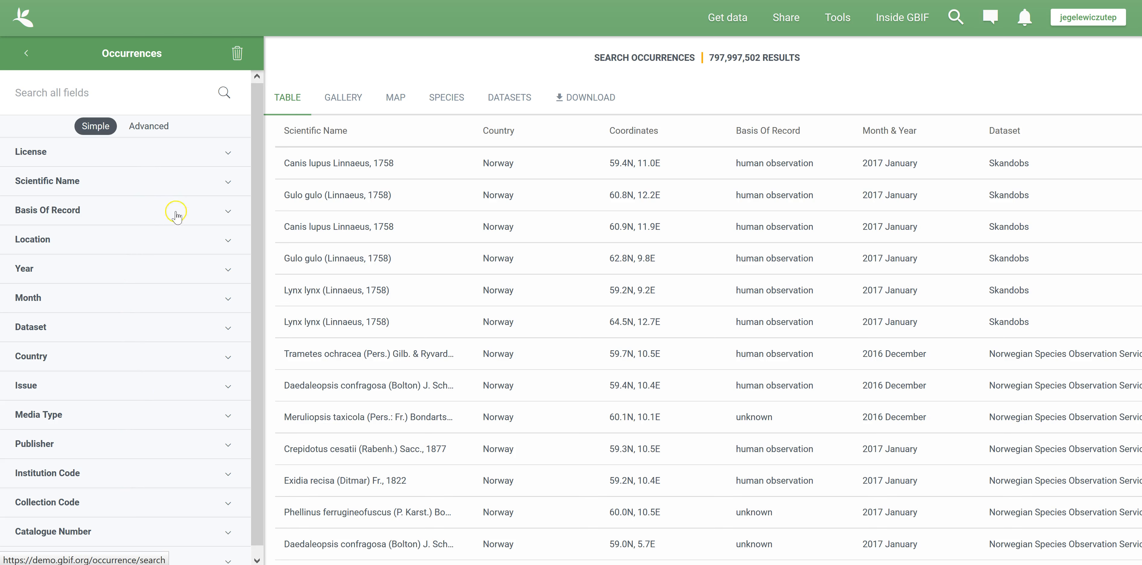
- Filter the occurrences by the scientific name Lynx rufus (Schreber, 1777)
click(230, 186)
text(Lynx rufus)
click(147, 234)
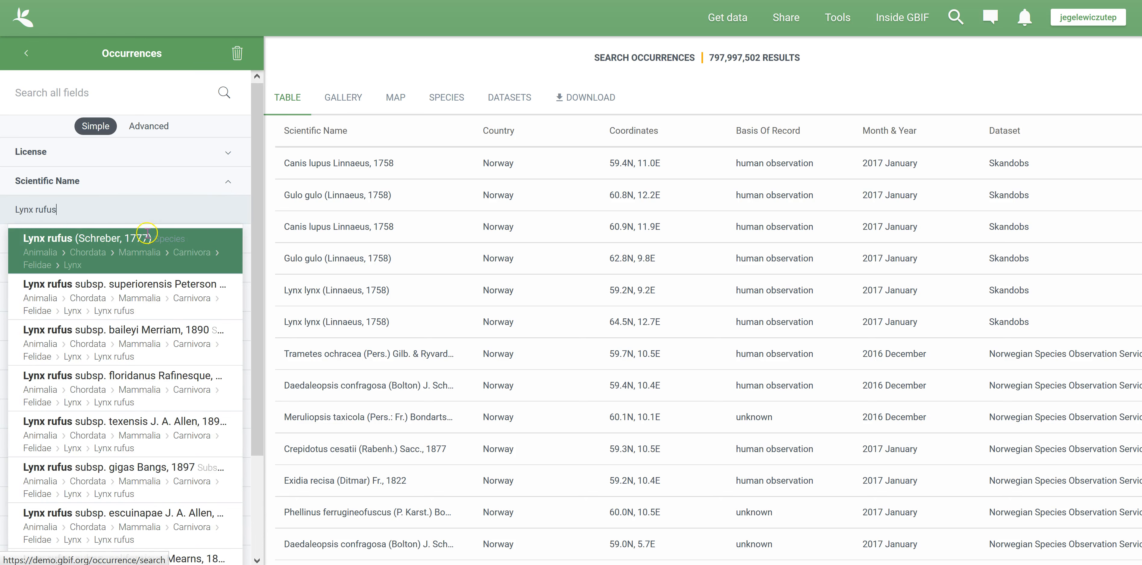
click(55, 242)
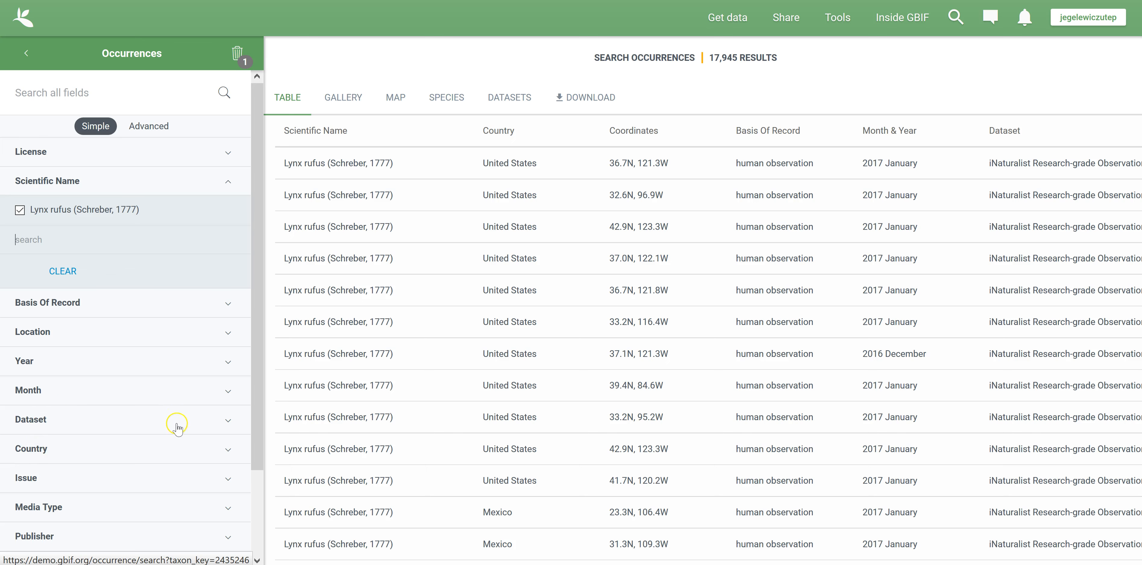
- Try limiting the occurrences to the Preserved Specimen basis of record, and remove that filter again
scroll(178, 431, down, 2)
scroll(203, 408, down, 2)
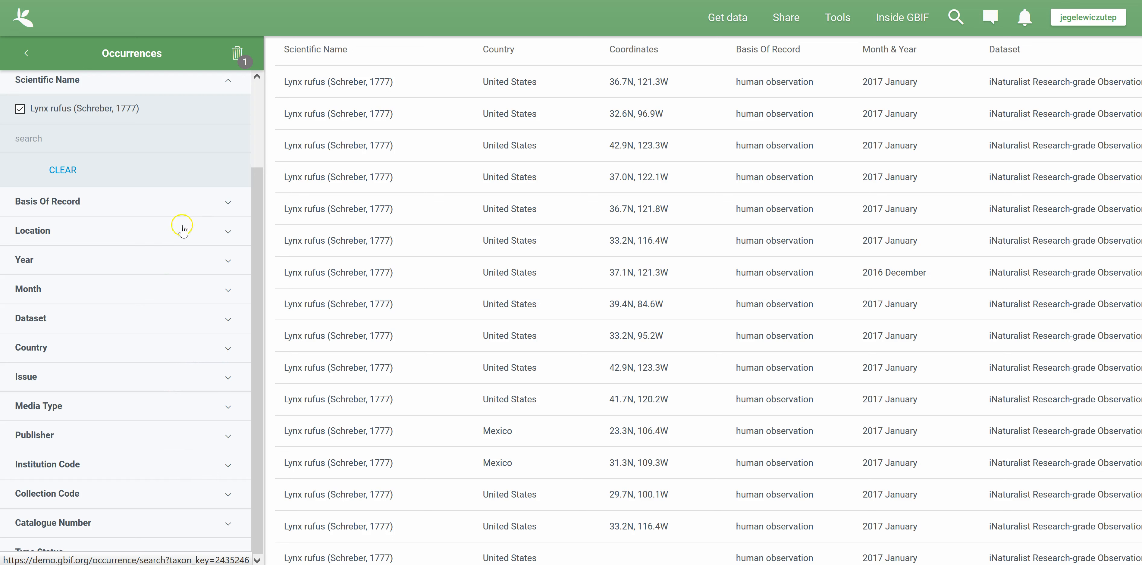
click(231, 208)
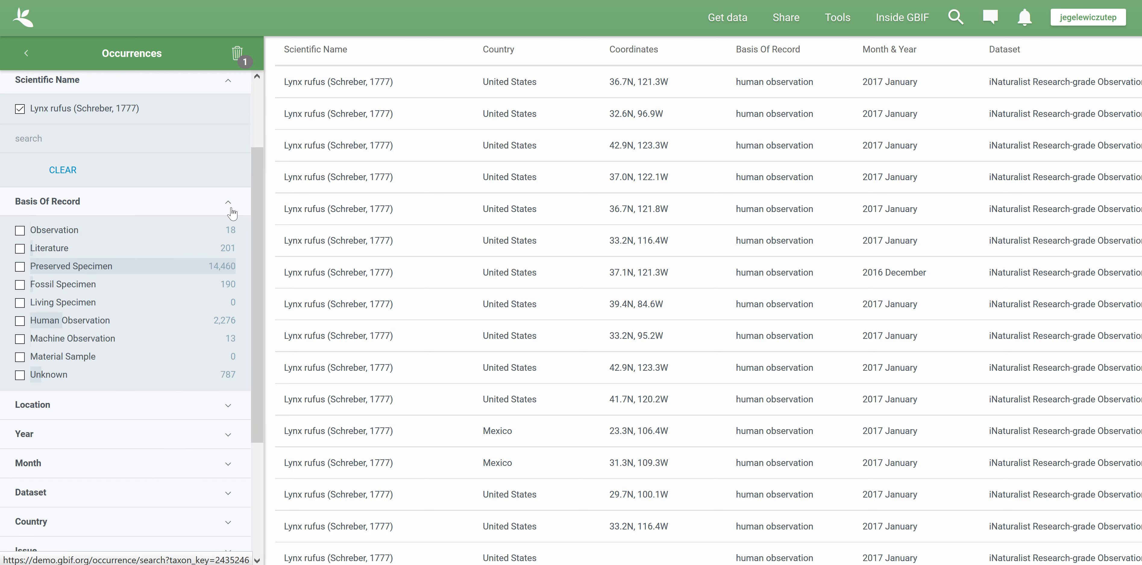
click(20, 267)
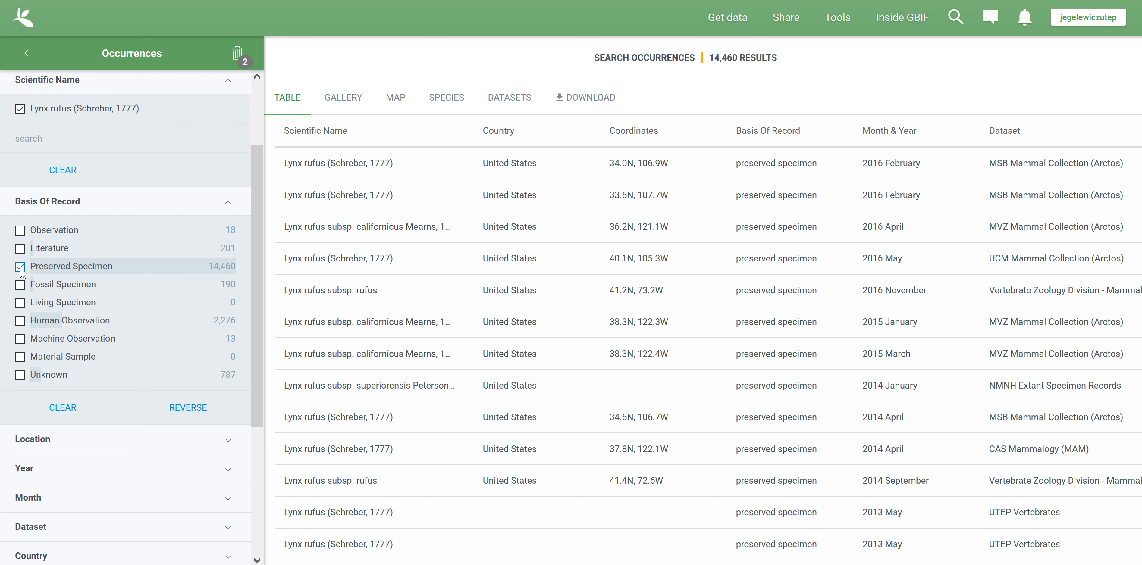
click(20, 267)
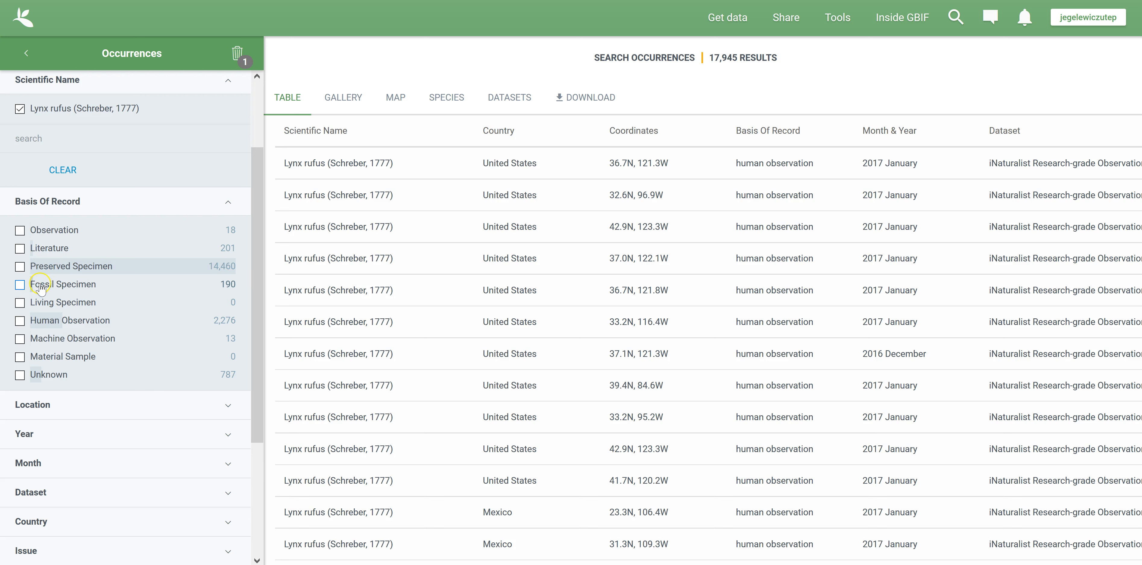
click(226, 203)
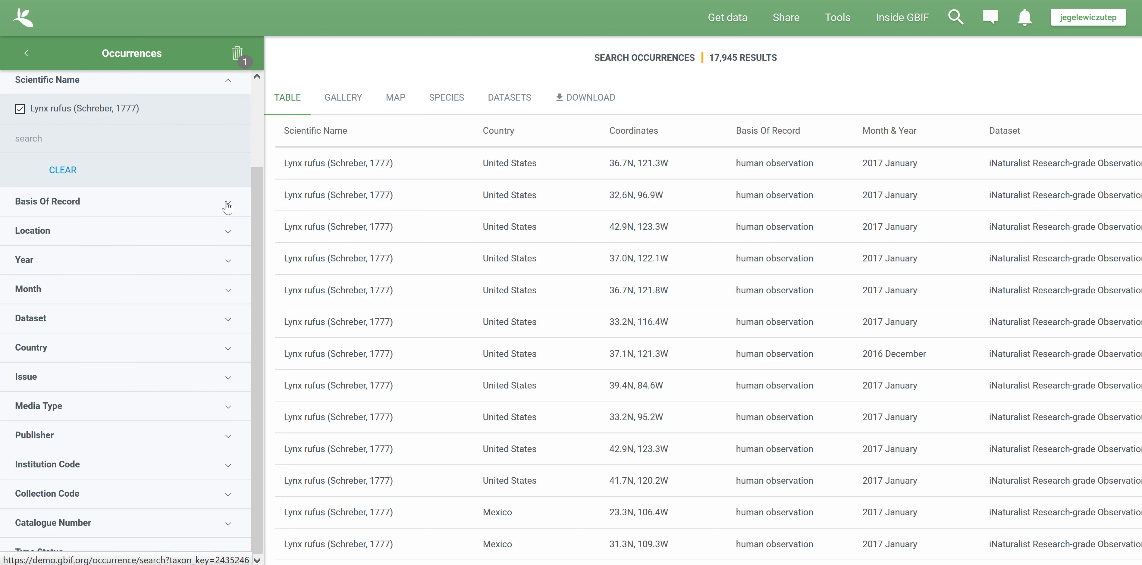
- Switch the occurrence search to advanced mode and examine the additional filters it offers
scroll(216, 257, down, 4)
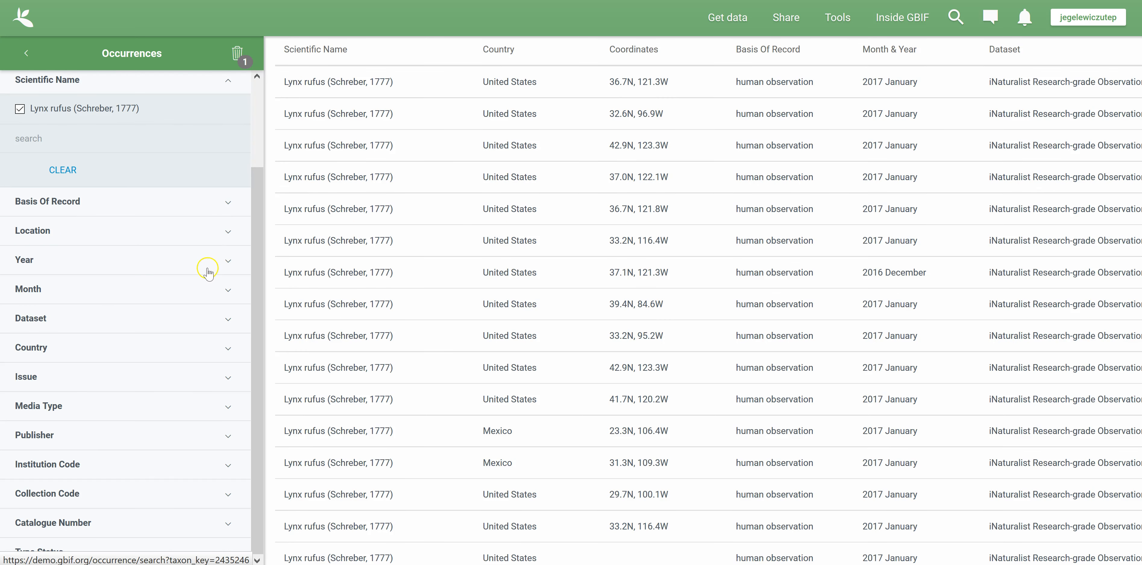
scroll(189, 281, down, 3)
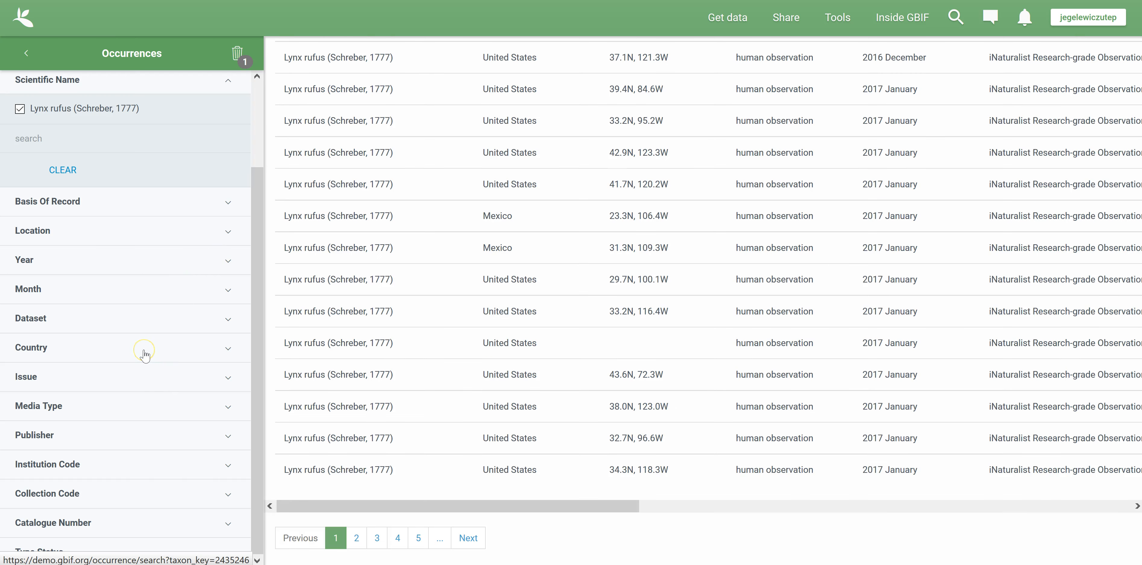
scroll(145, 355, up, 2)
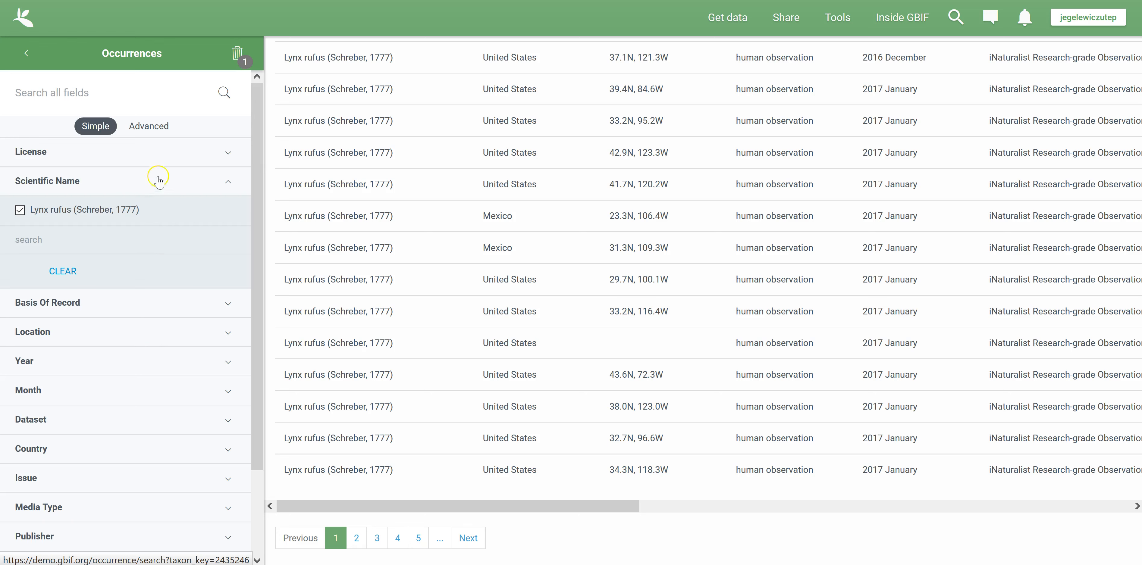
click(154, 128)
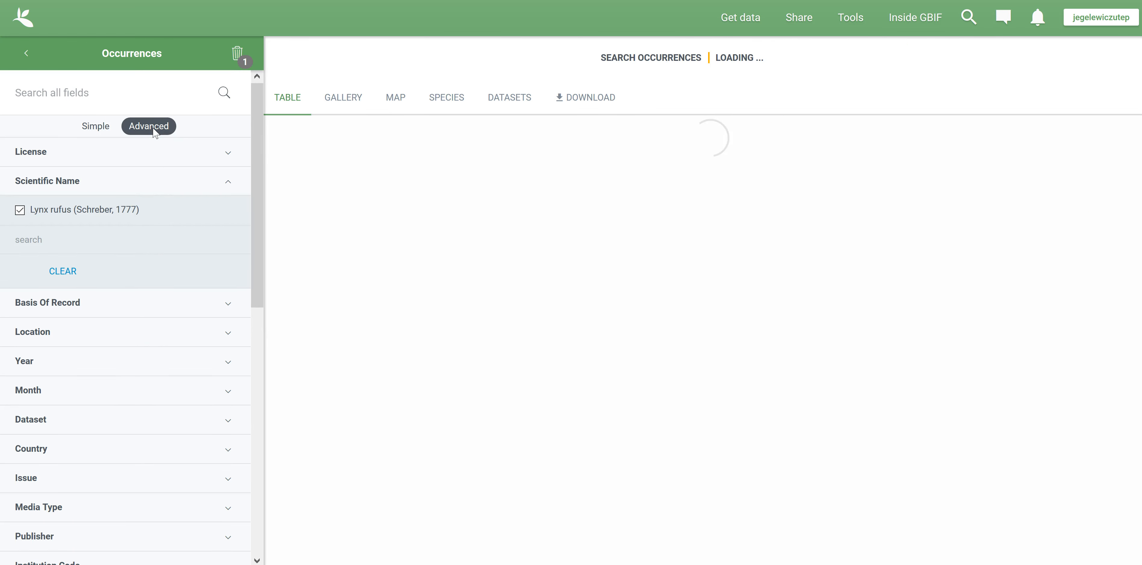
scroll(160, 374, down, 2)
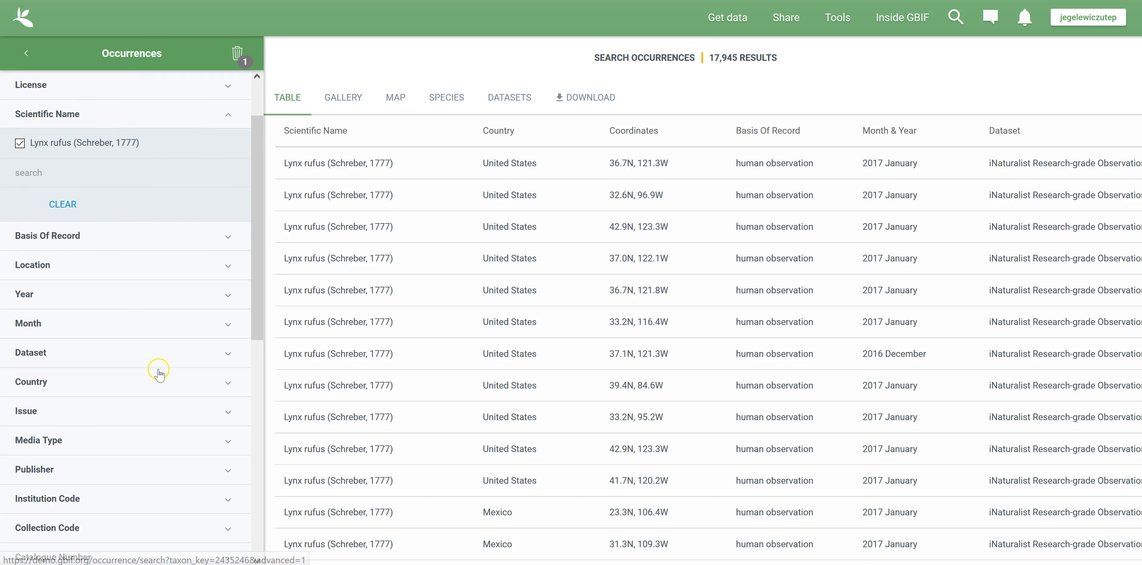
scroll(159, 374, down, 10)
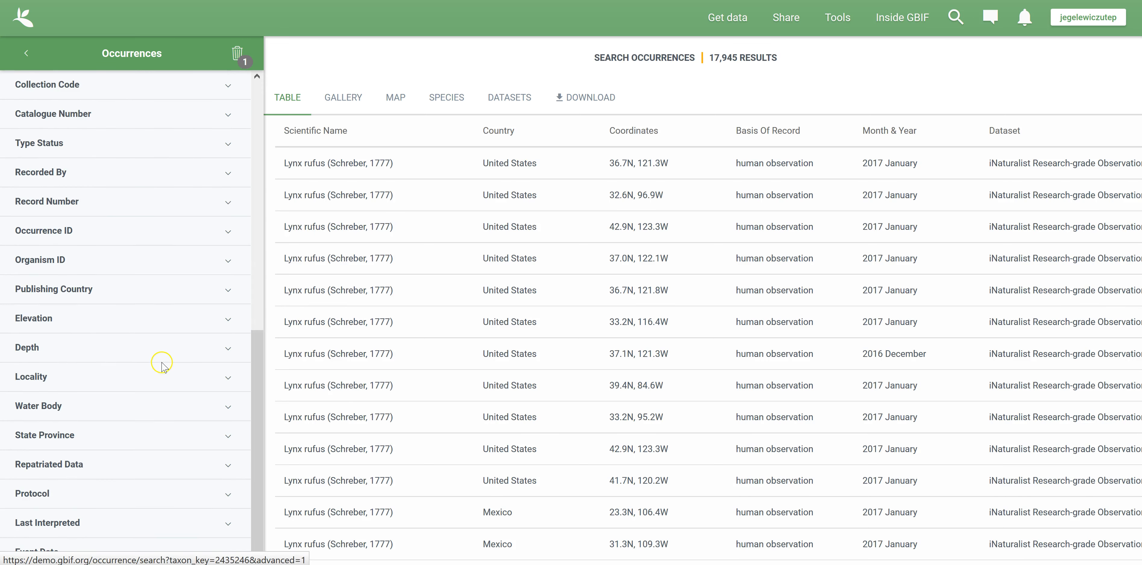
scroll(159, 364, down, 2)
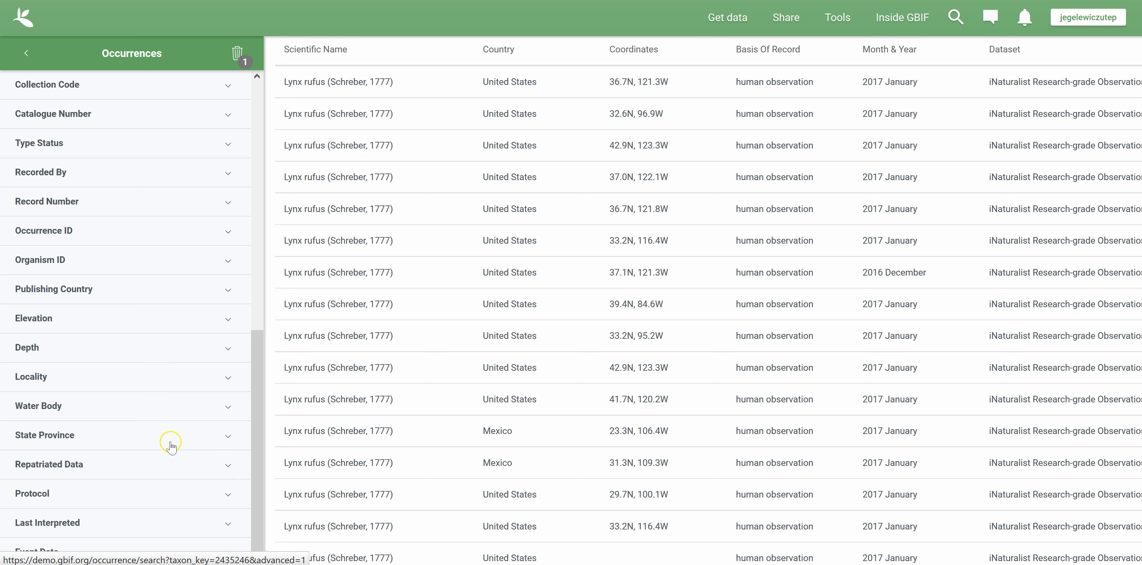
- Expand the Location filter and examine its coordinate options, map and latitude/longitude range fields
scroll(171, 448, up, 8)
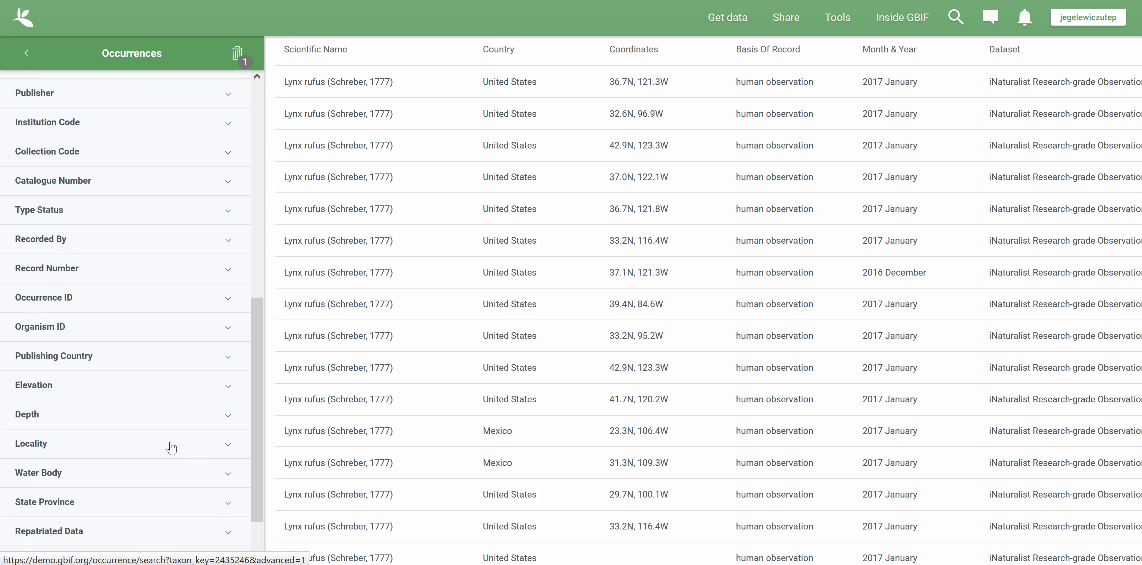
scroll(171, 448, up, 2)
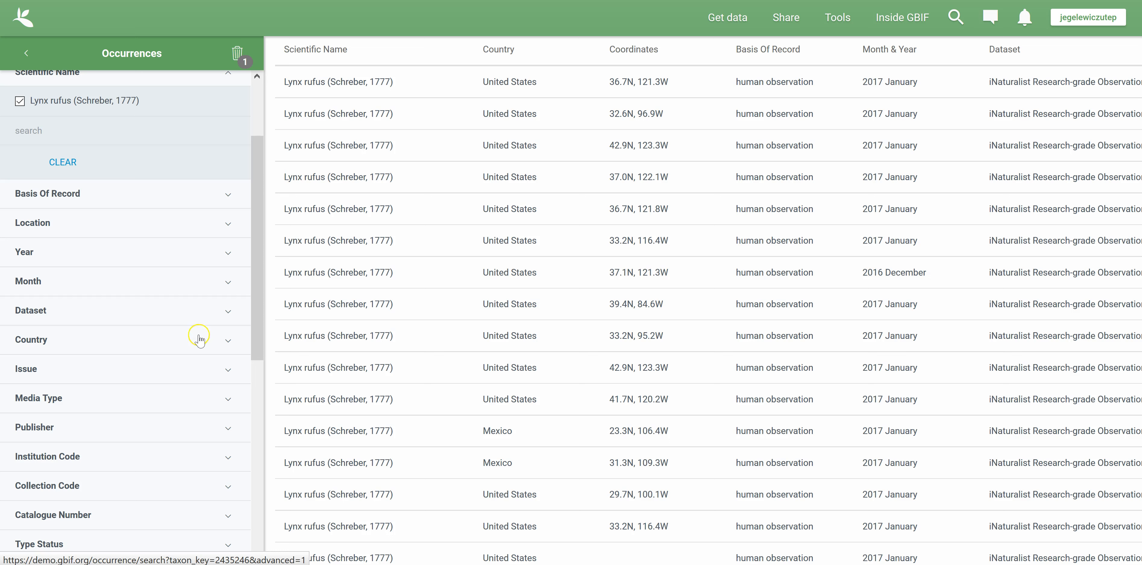
click(230, 228)
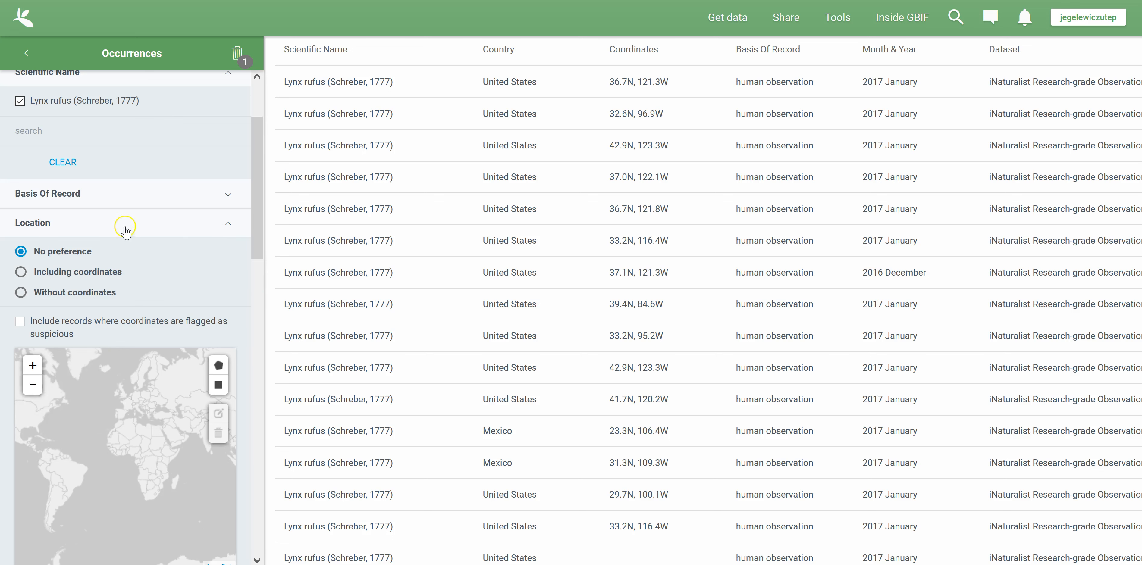
scroll(199, 271, down, 2)
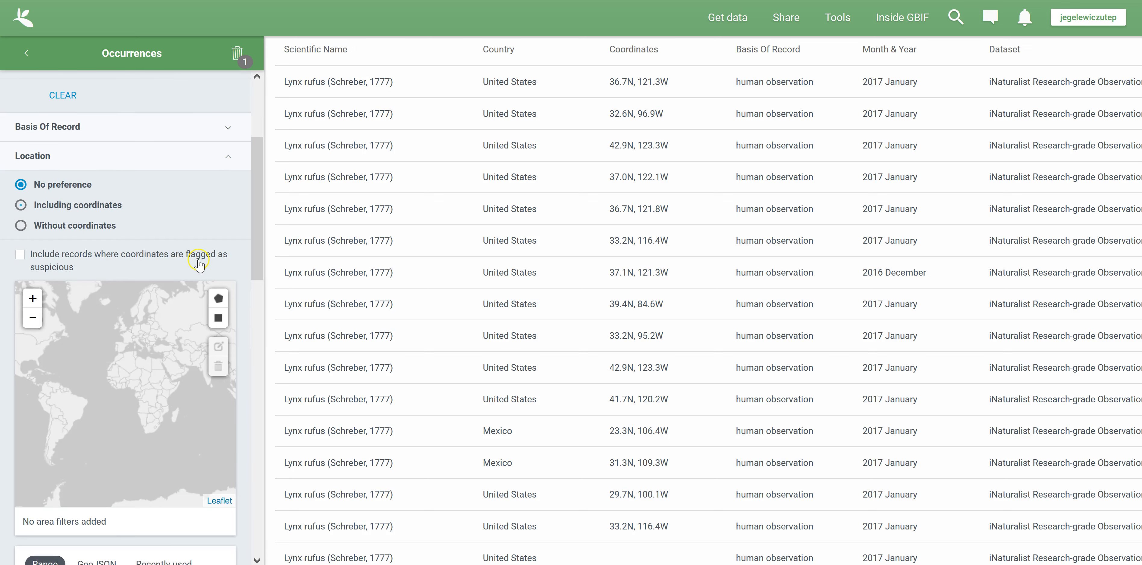
scroll(145, 436, down, 2)
scroll(155, 401, down, 2)
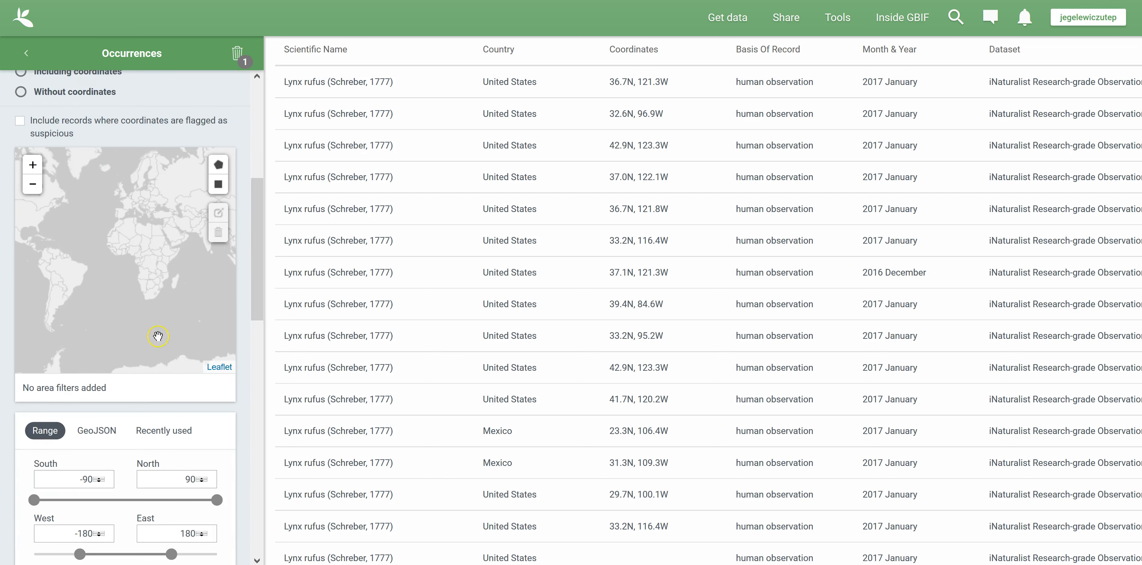
scroll(158, 337, down, 2)
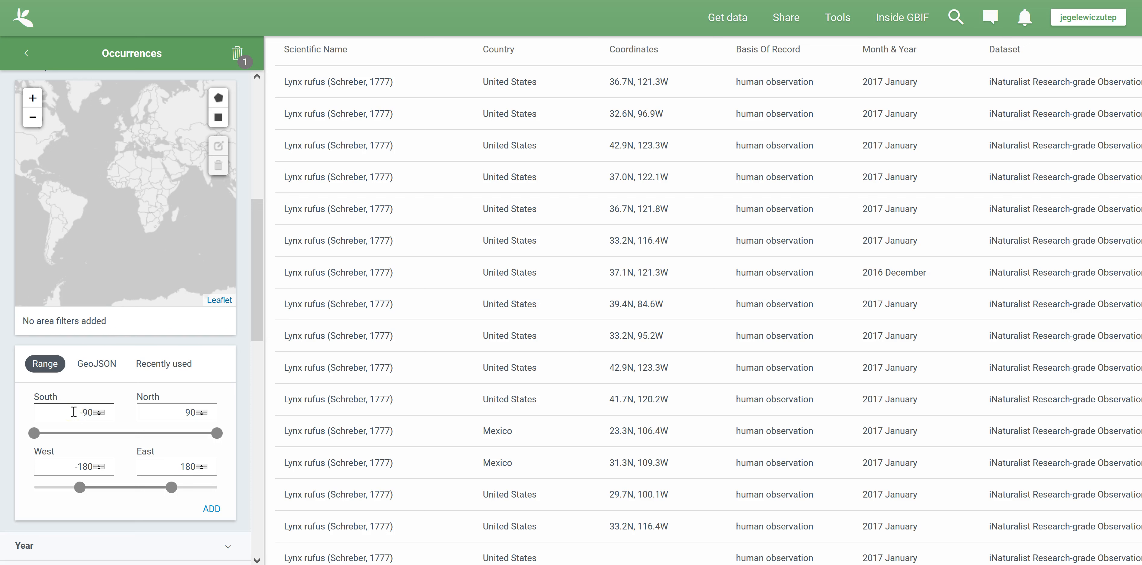
- Try limiting the occurrences to an area range of South 45, North 60, West -120 and East -110
drag(73, 412, 87, 412)
key(BackSpace)
key(BackSpace)
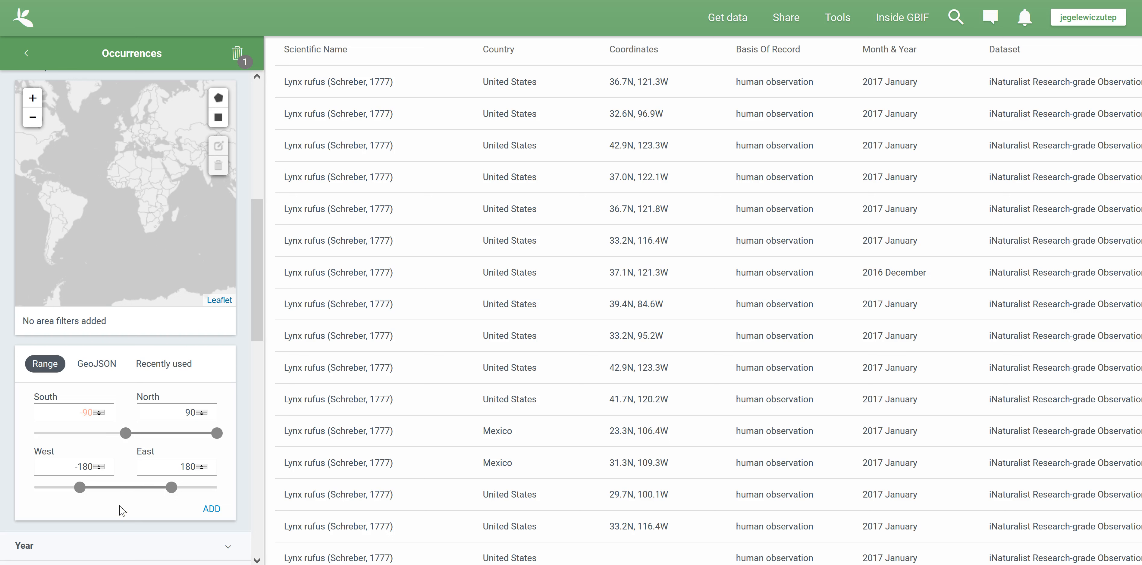
text(45)
key(Tab)
text(60)
key(Tab)
text(-120)
key(Tab)
key(BackSpace)
text(-110)
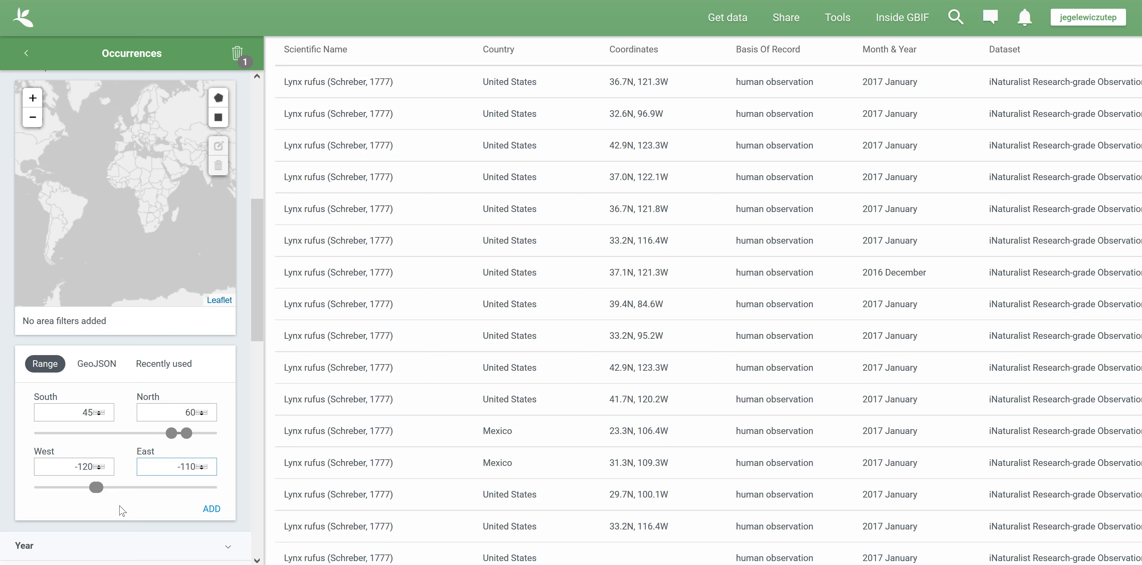
click(217, 511)
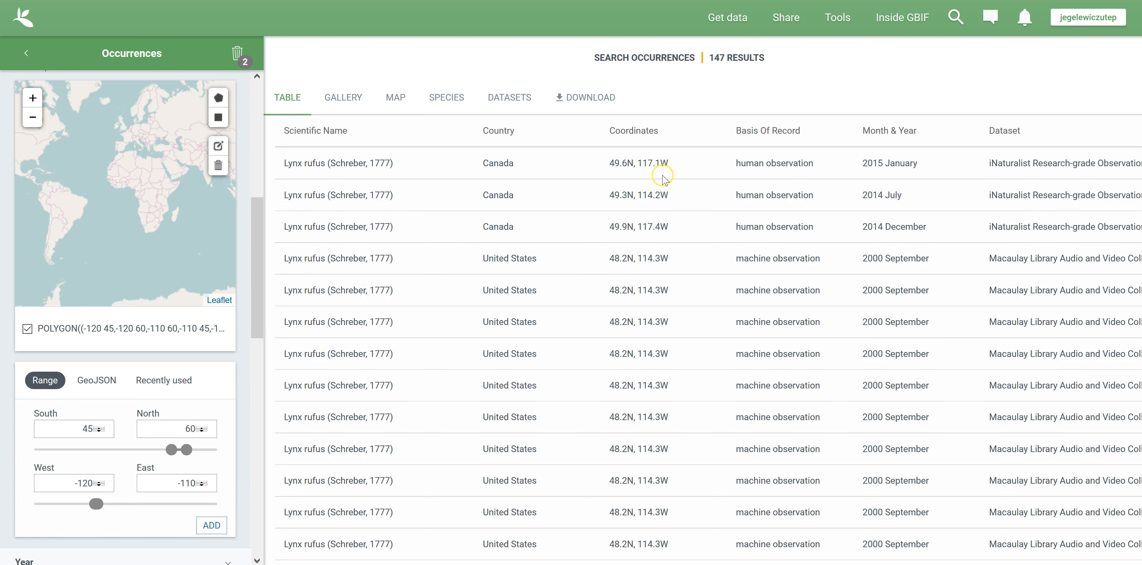
- Bring the added area into view on the filter map, and reset the Location filter to No preference
drag(110, 248, 203, 287)
drag(61, 245, 77, 267)
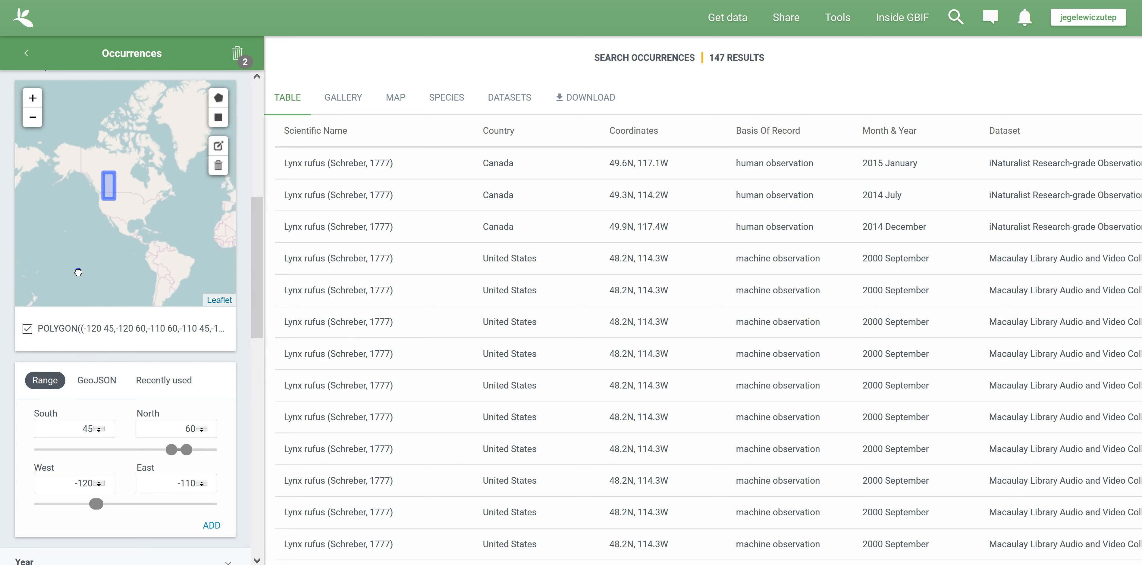
scroll(78, 271, up, 3)
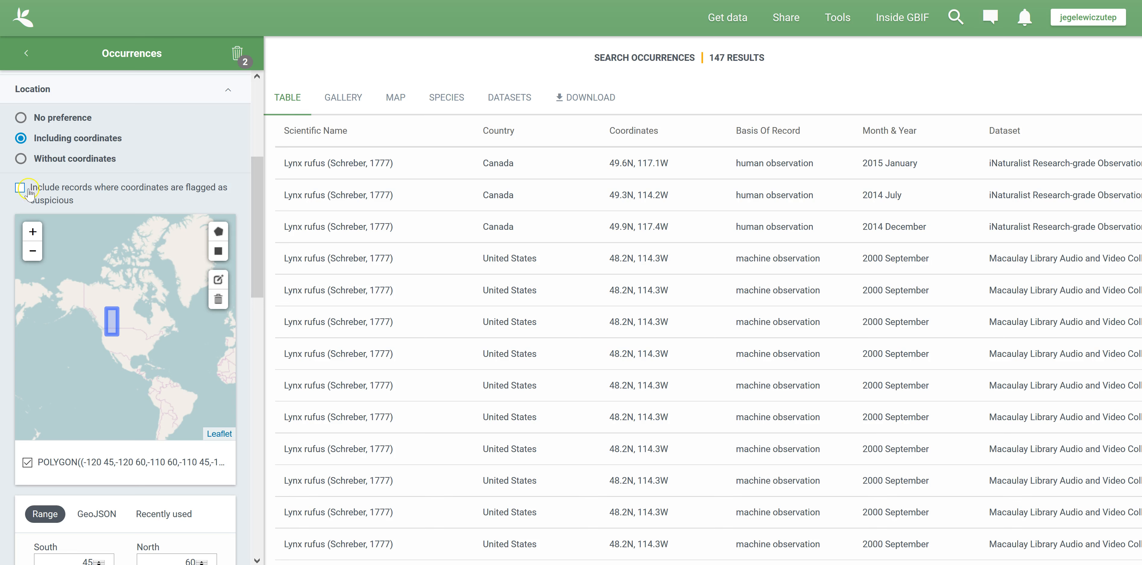
click(21, 118)
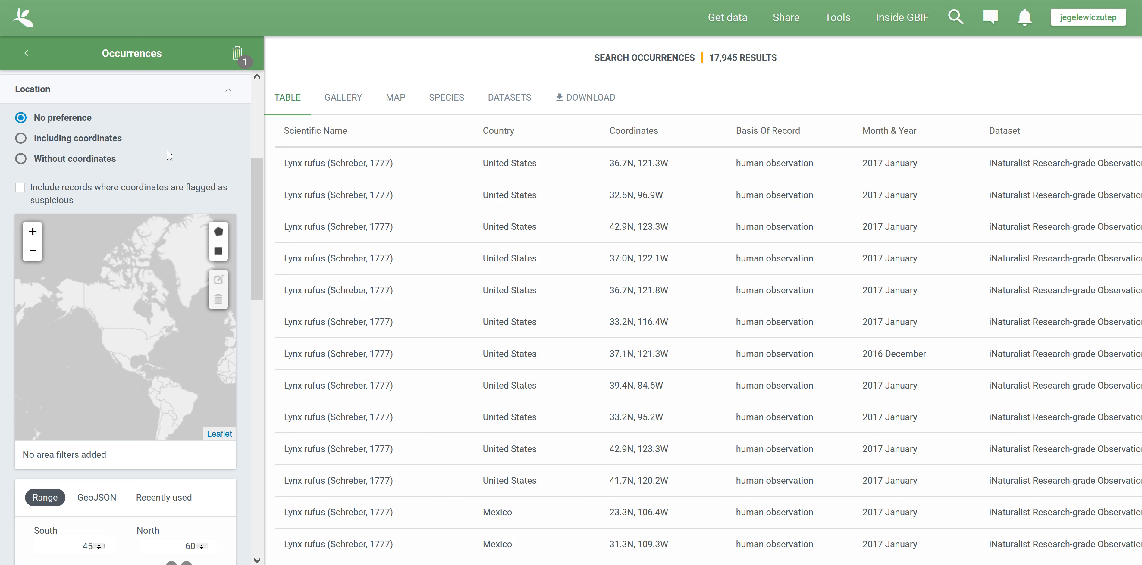
click(191, 159)
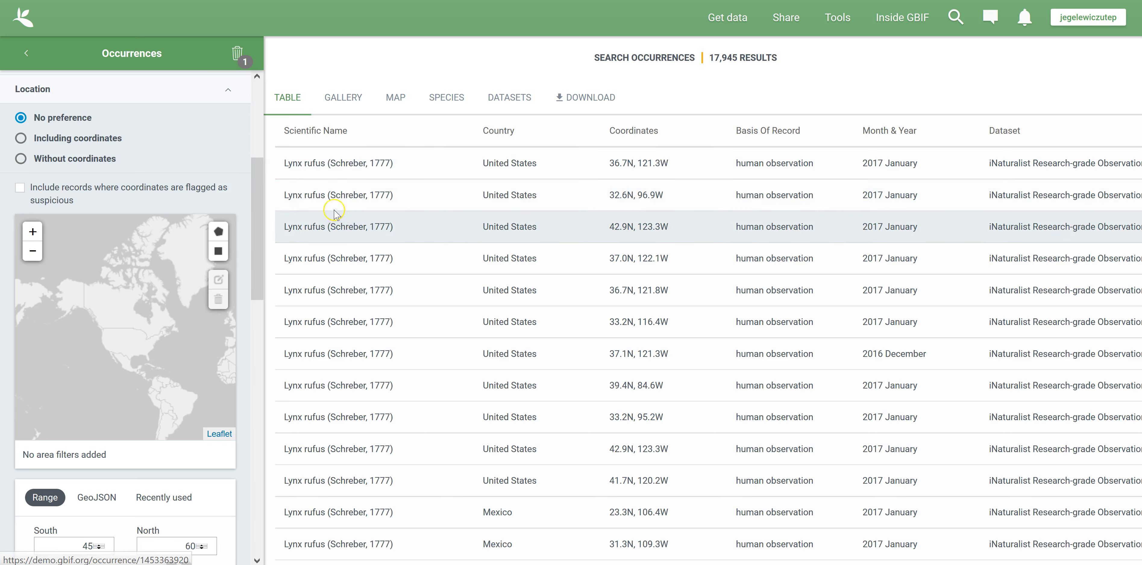
- Open the January 2017 Lynx rufus observation at 32.6N, 96.9W and examine its map and record details
click(330, 195)
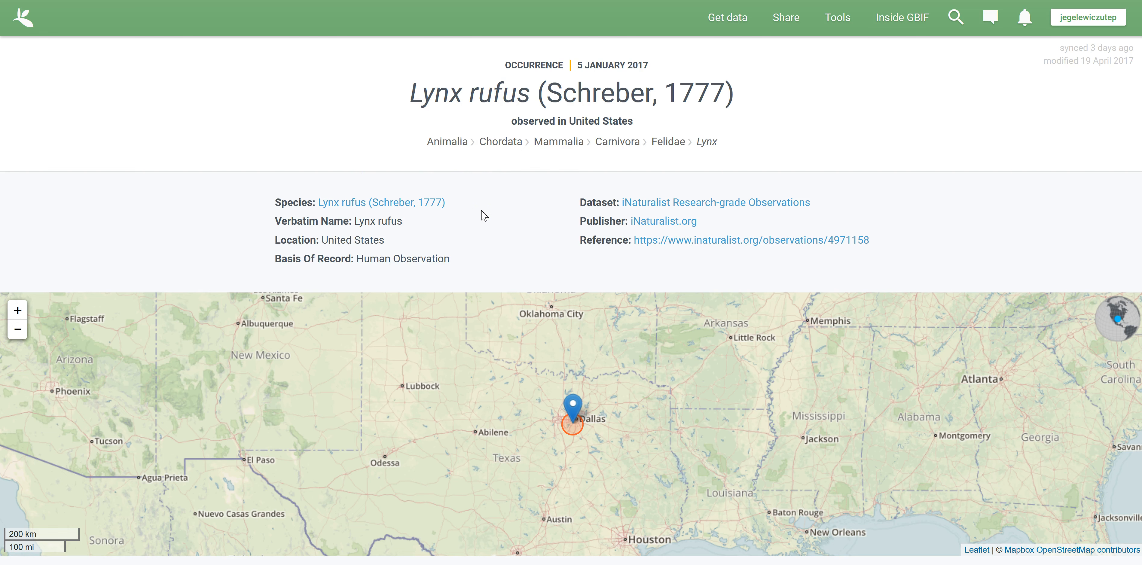
scroll(483, 211, down, 2)
scroll(482, 212, up, 2)
scroll(493, 292, down, 2)
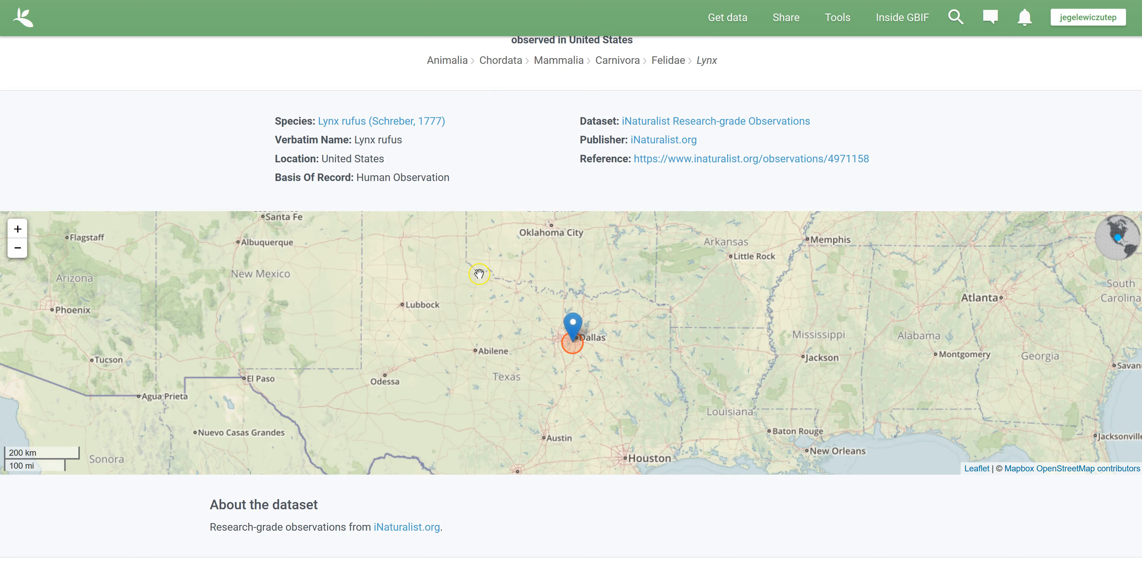
scroll(476, 275, down, 6)
scroll(475, 290, down, 8)
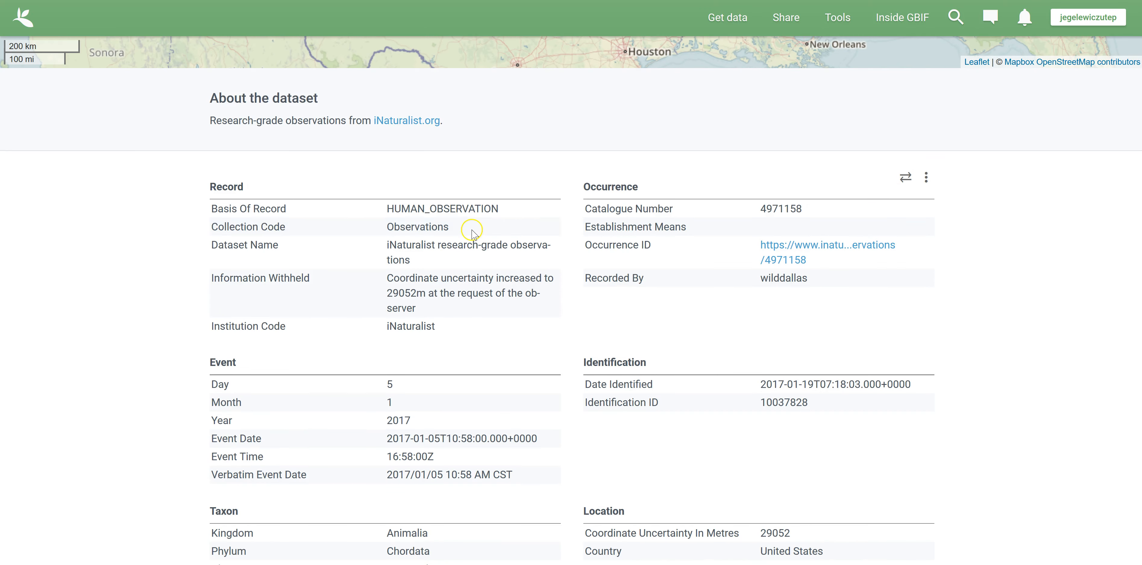
scroll(517, 350, down, 6)
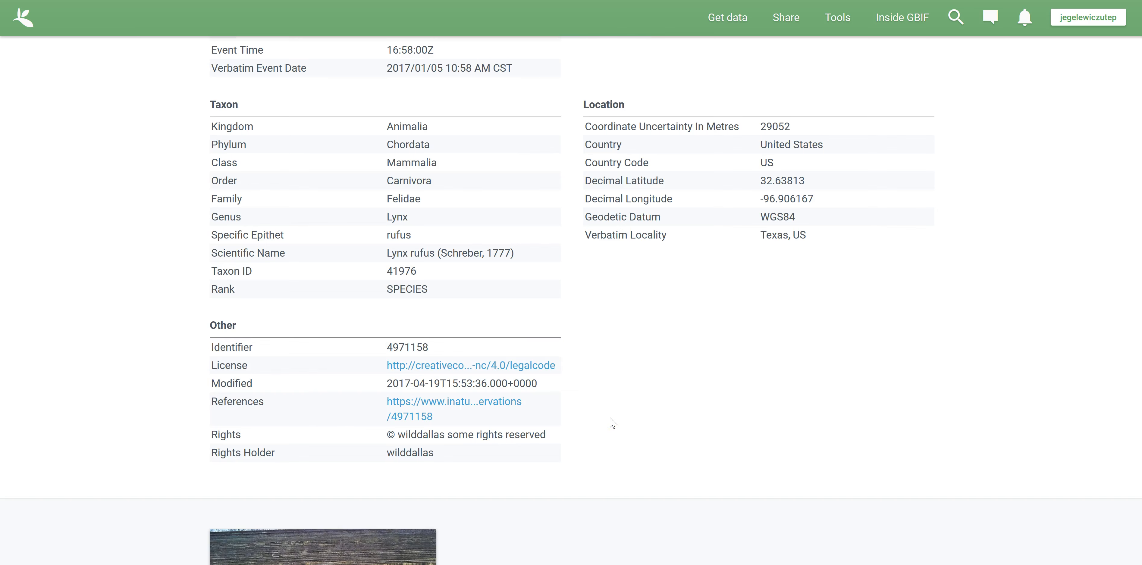
scroll(614, 423, up, 20)
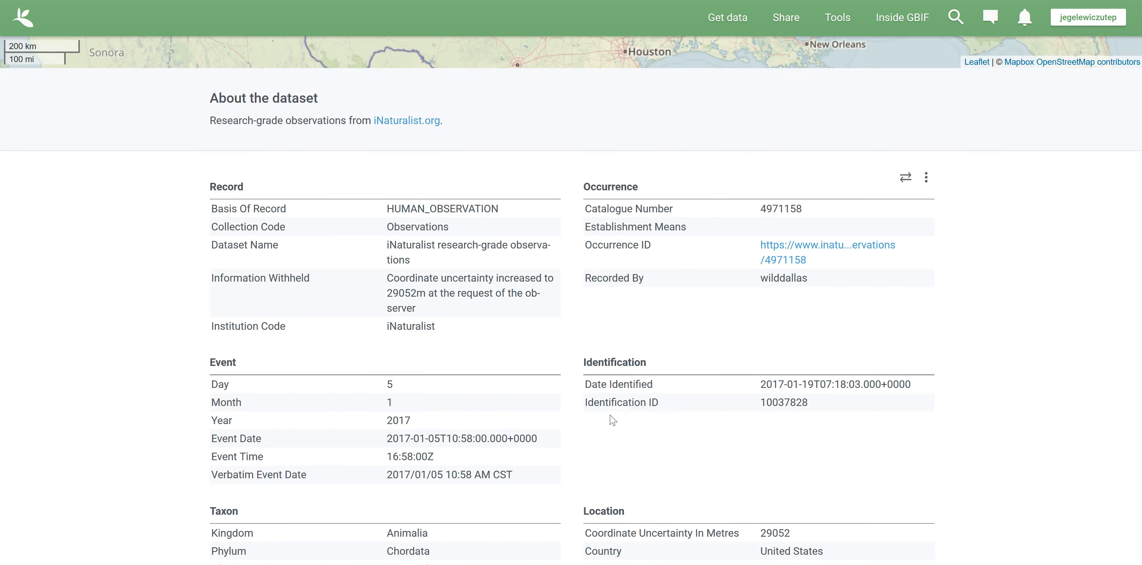
scroll(611, 413, up, 2)
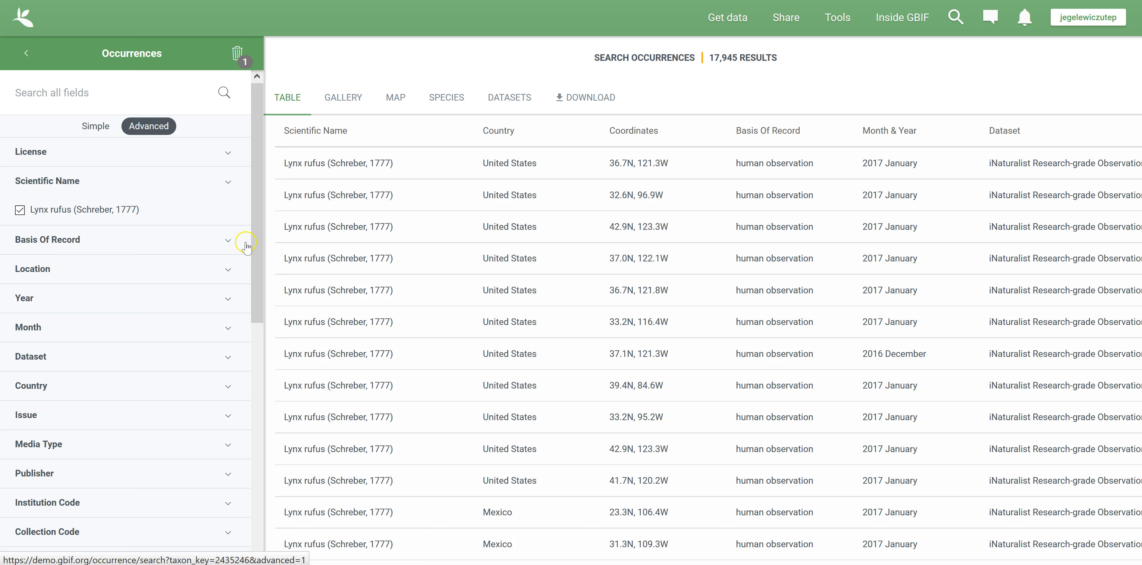
- Limit the Lynx rufus occurrences to the Preserved Specimen basis of record
click(228, 241)
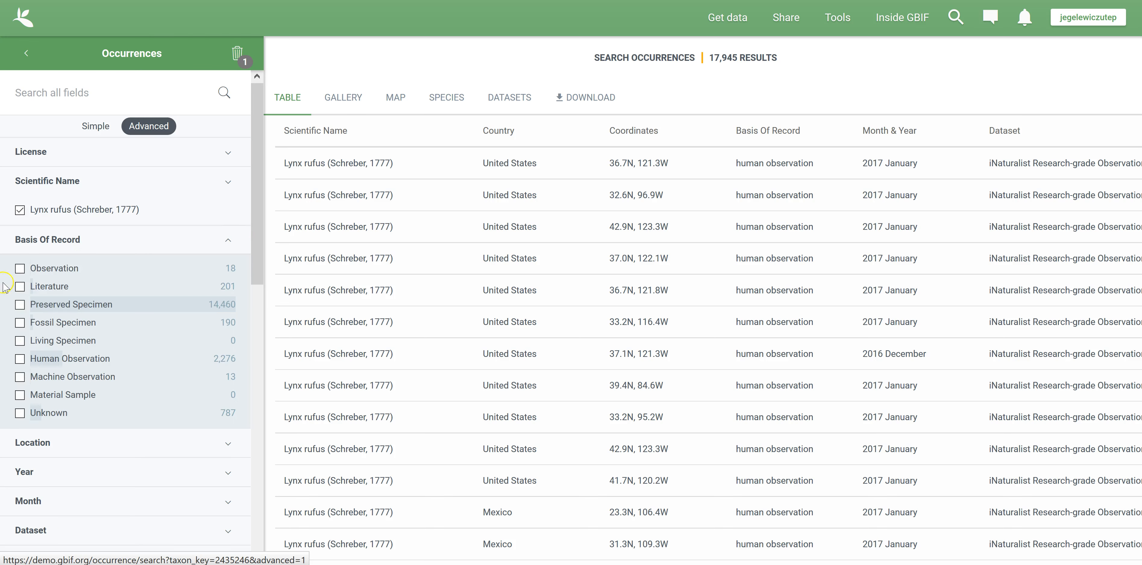
click(20, 305)
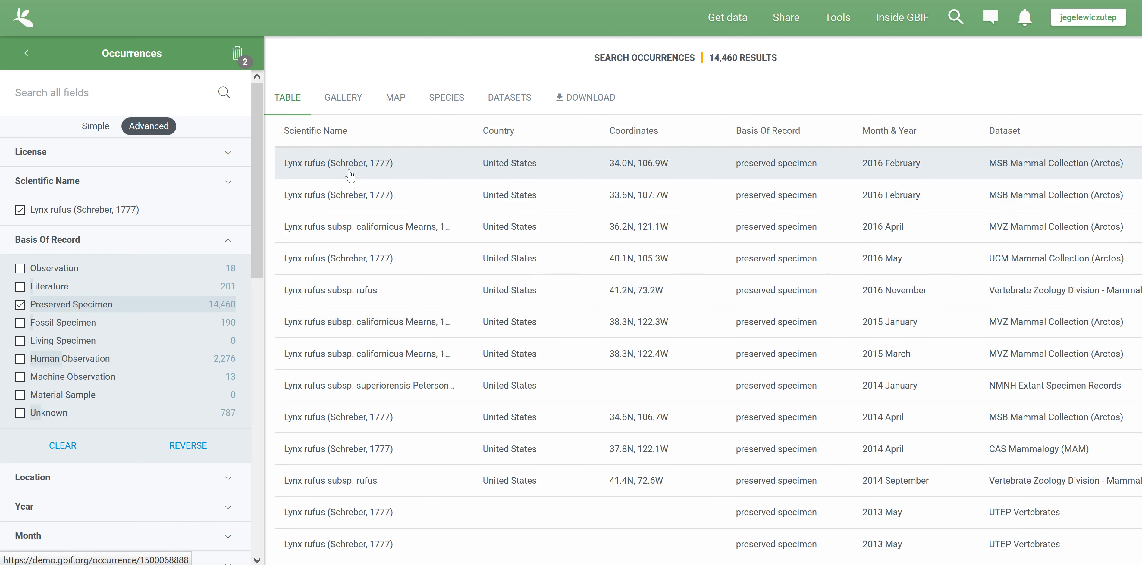
- Open the February 2016 specimen at 34.0N, 106.9W, examine its full record details, and return to the occurrence results
click(350, 176)
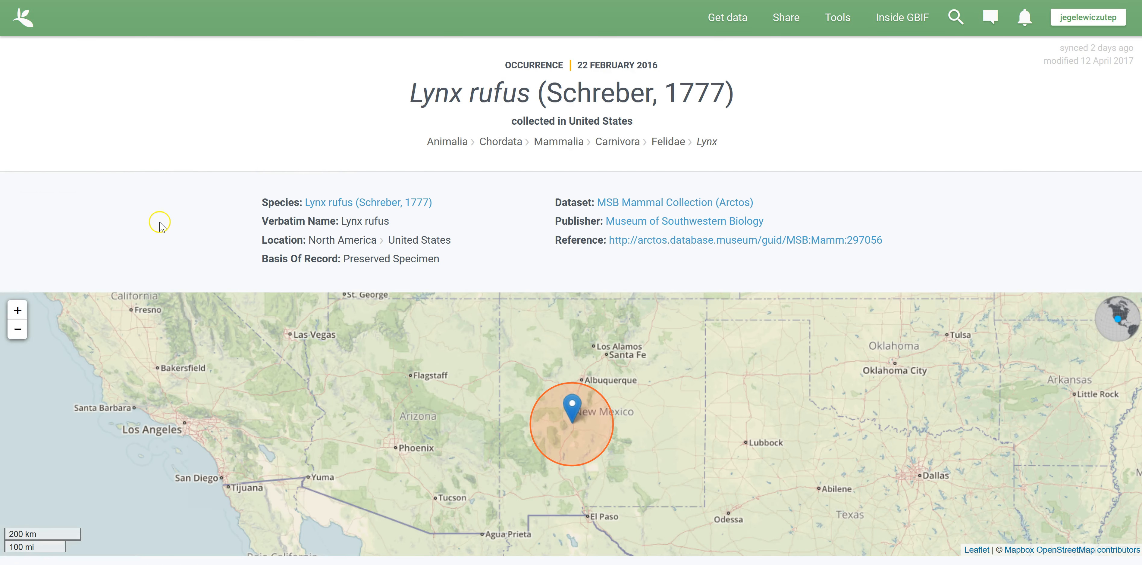
click(150, 198)
scroll(150, 196, down, 3)
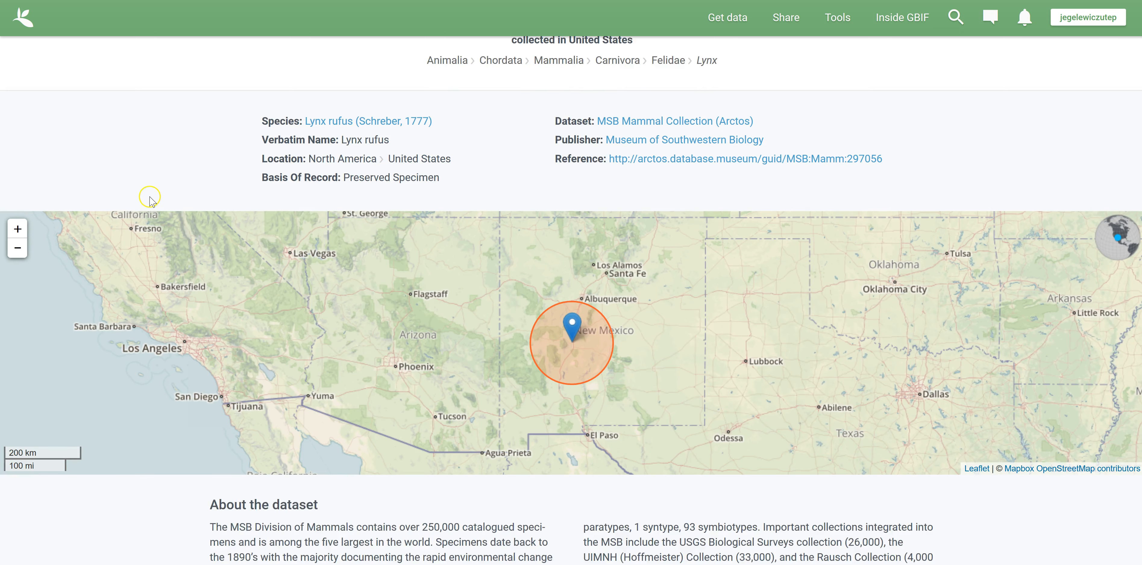
scroll(150, 196, down, 5)
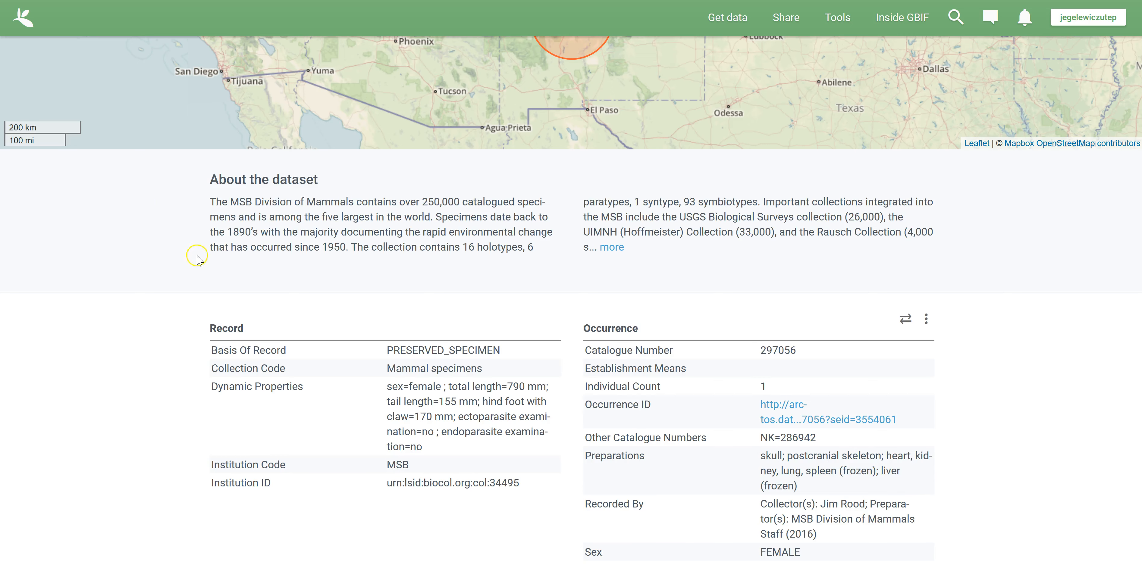
scroll(116, 268, down, 3)
scroll(91, 262, down, 6)
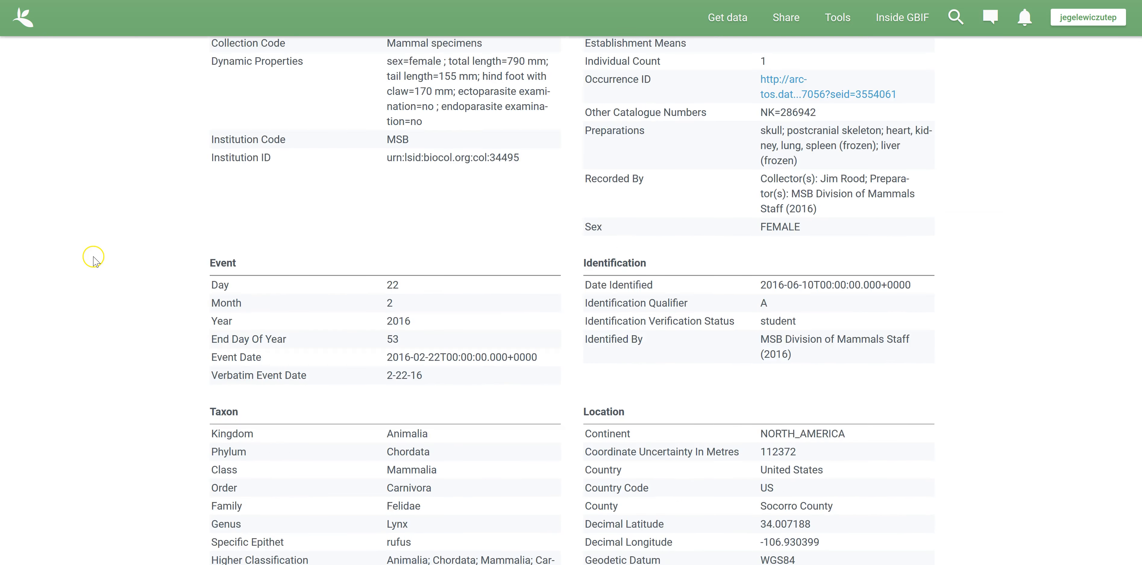
scroll(91, 265, down, 6)
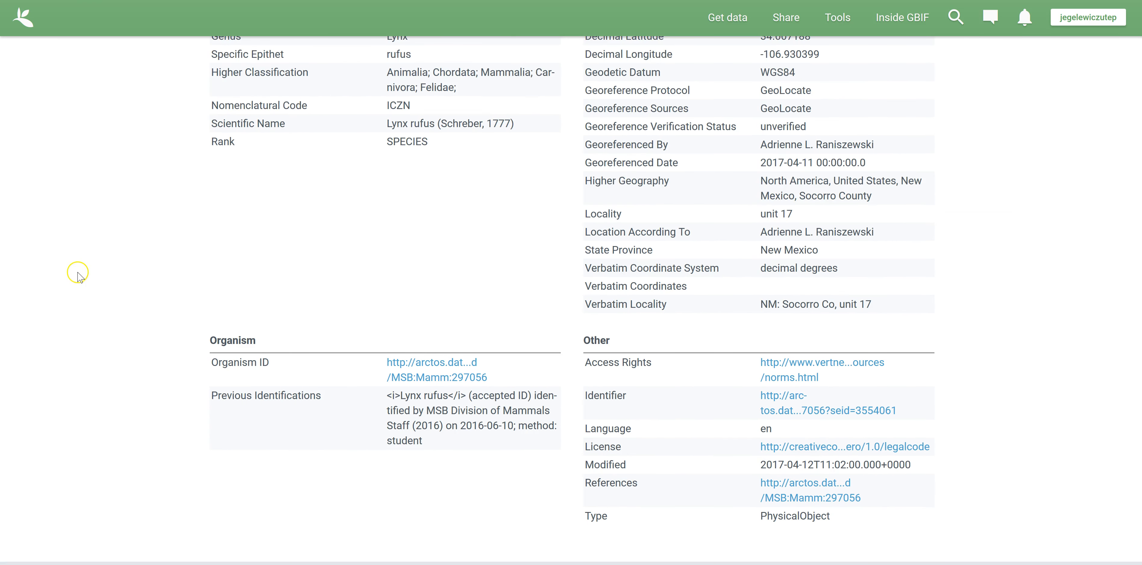
scroll(78, 275, down, 2)
scroll(78, 282, down, 2)
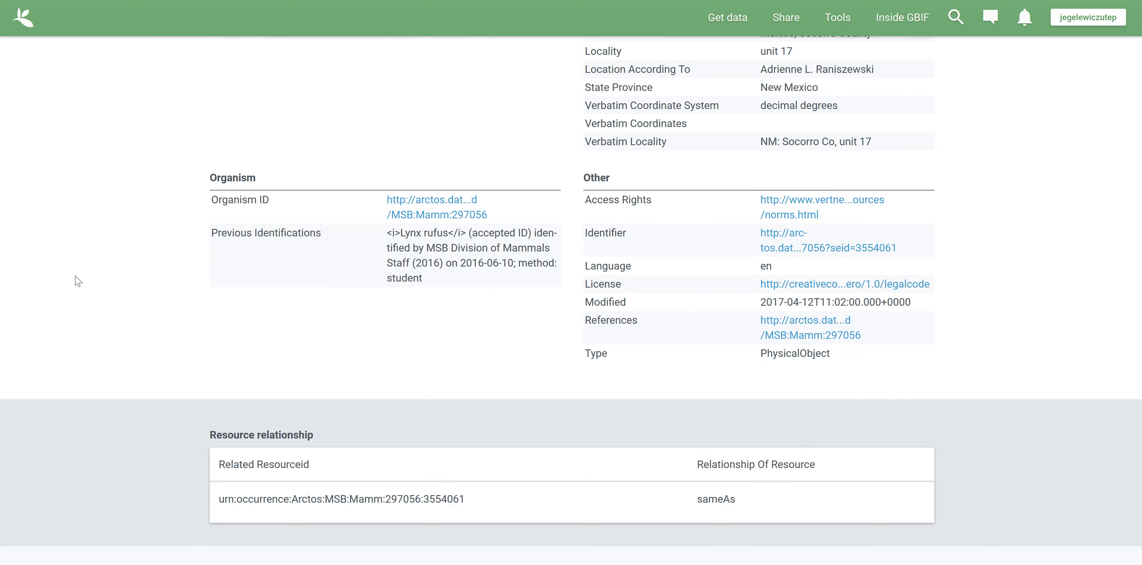
scroll(78, 281, up, 15)
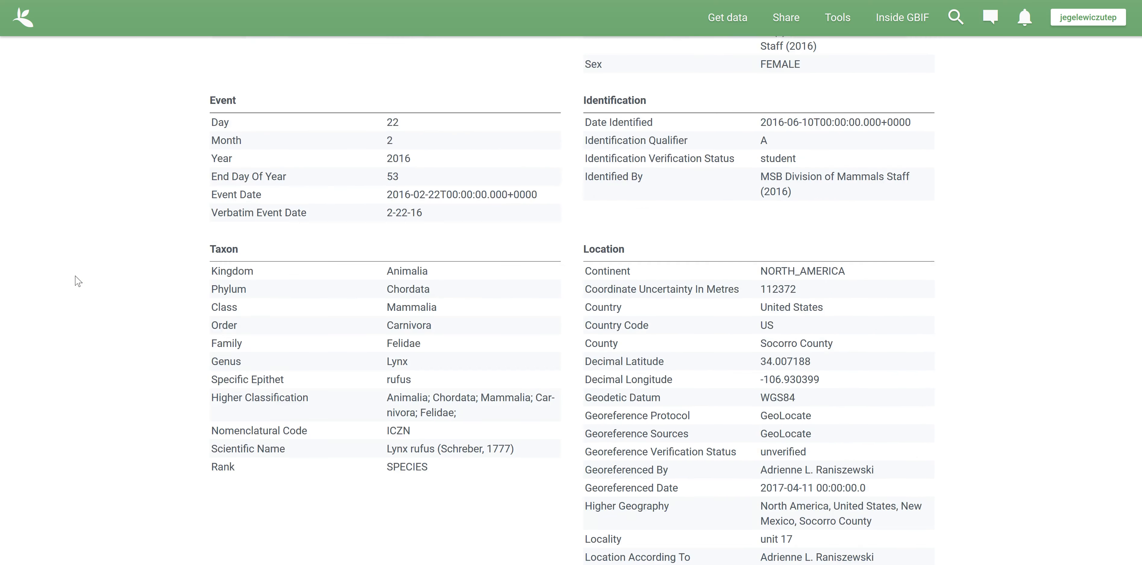
scroll(78, 281, up, 15)
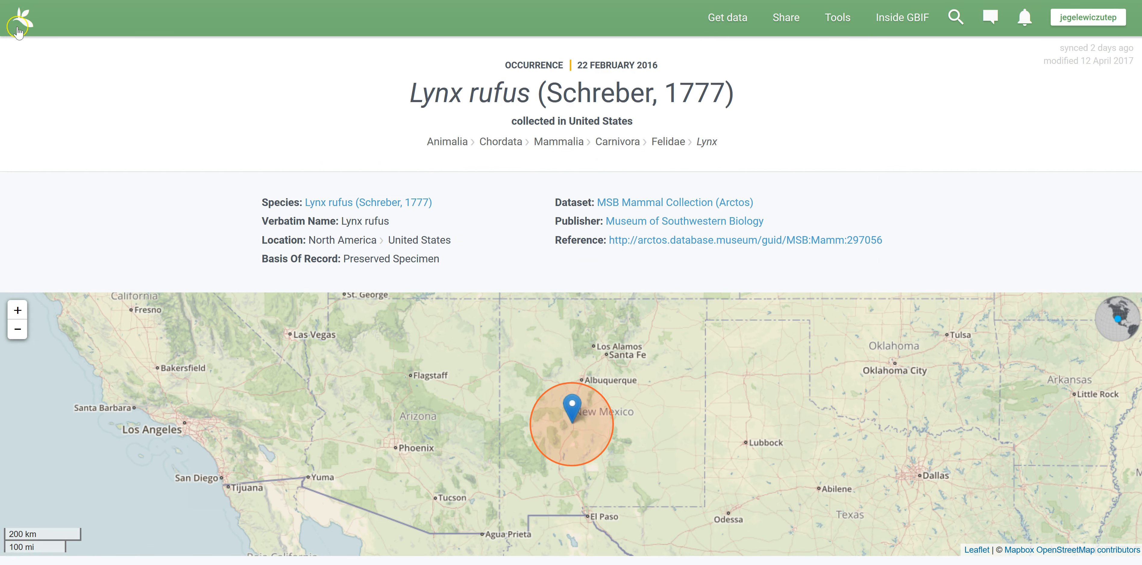
click(23, 24)
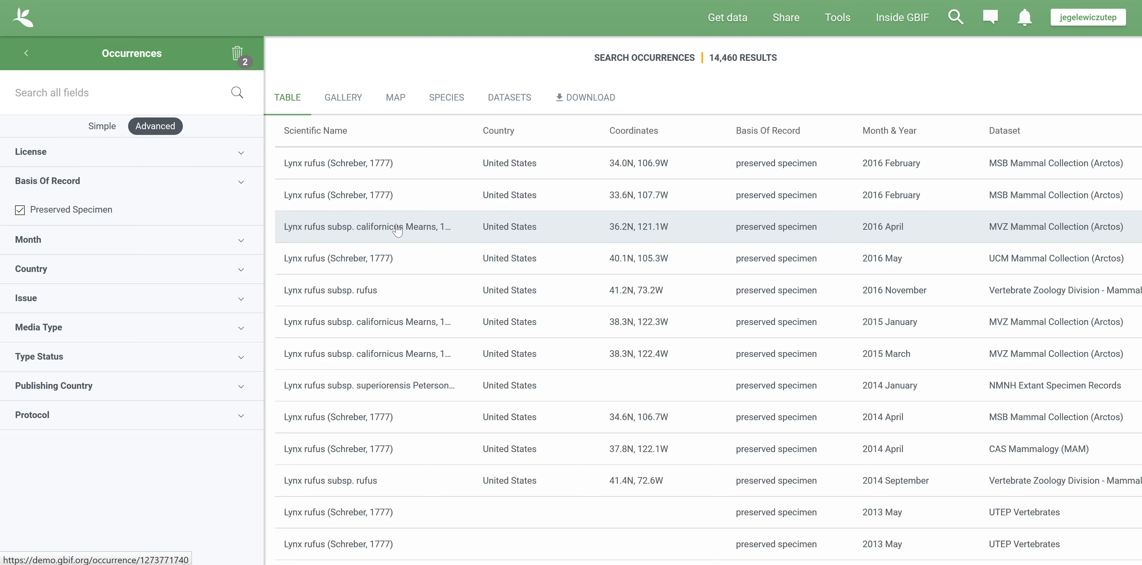
- Show the filtered occurrences on the map, and open the record of the isolated specimen in South America to examine it
click(350, 103)
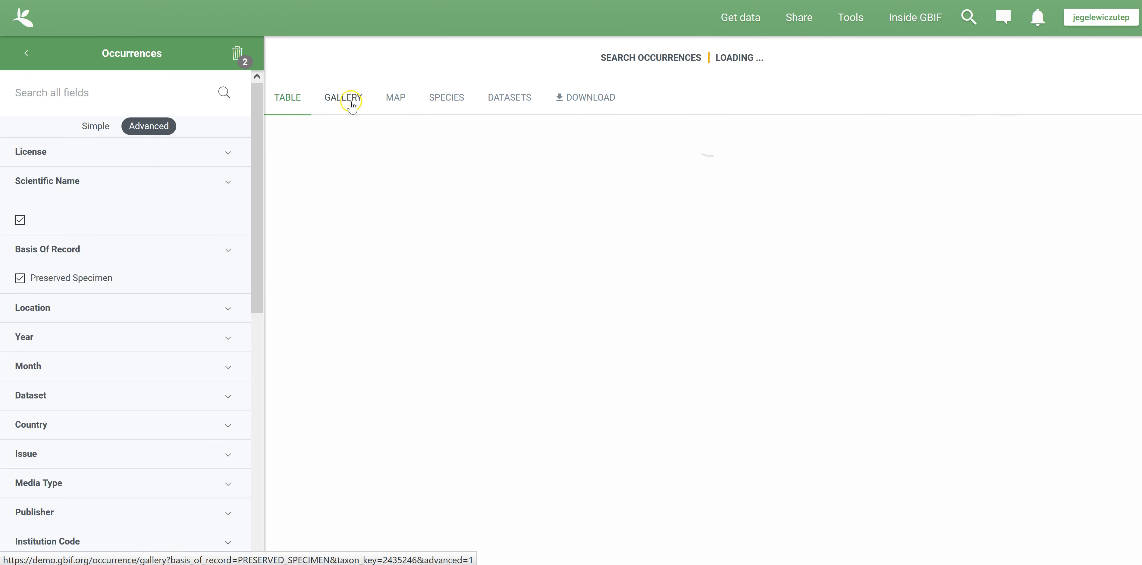
click(401, 105)
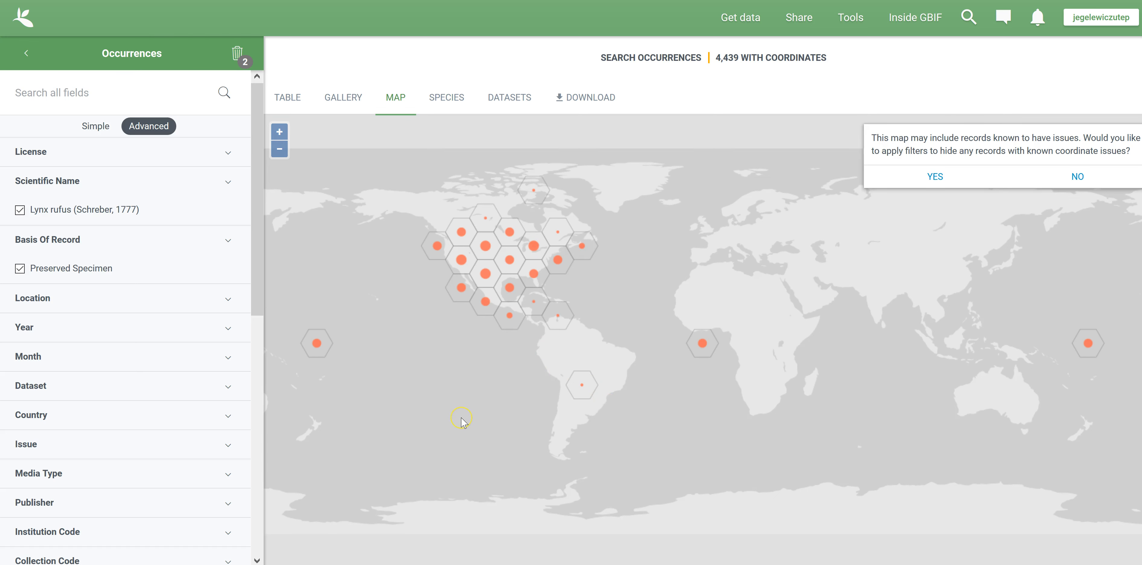
scroll(461, 419, up, 3)
scroll(523, 402, up, 2)
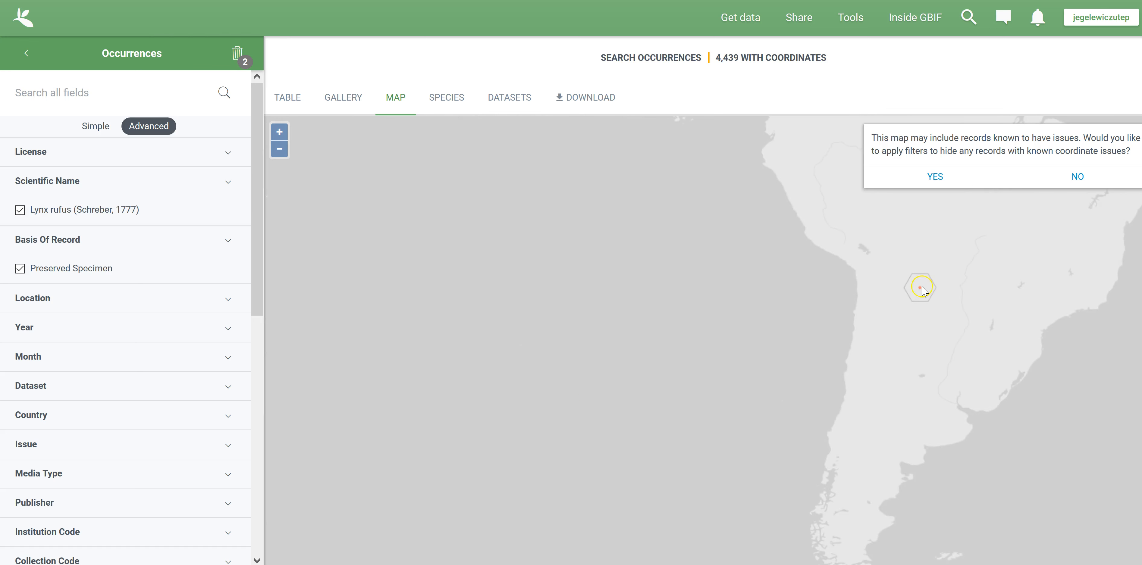
click(921, 289)
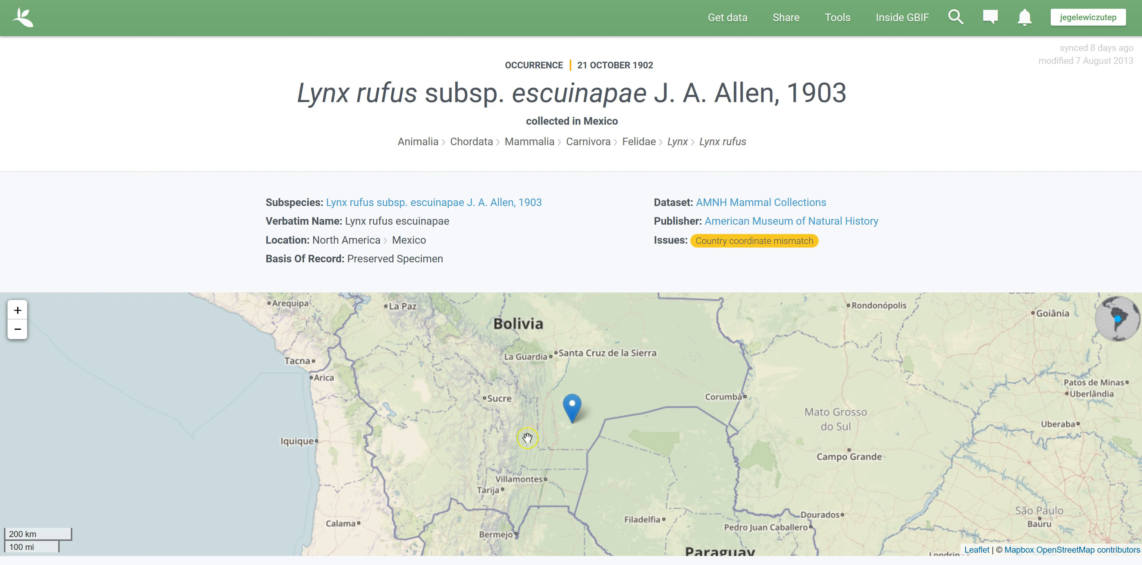
scroll(473, 443, down, 5)
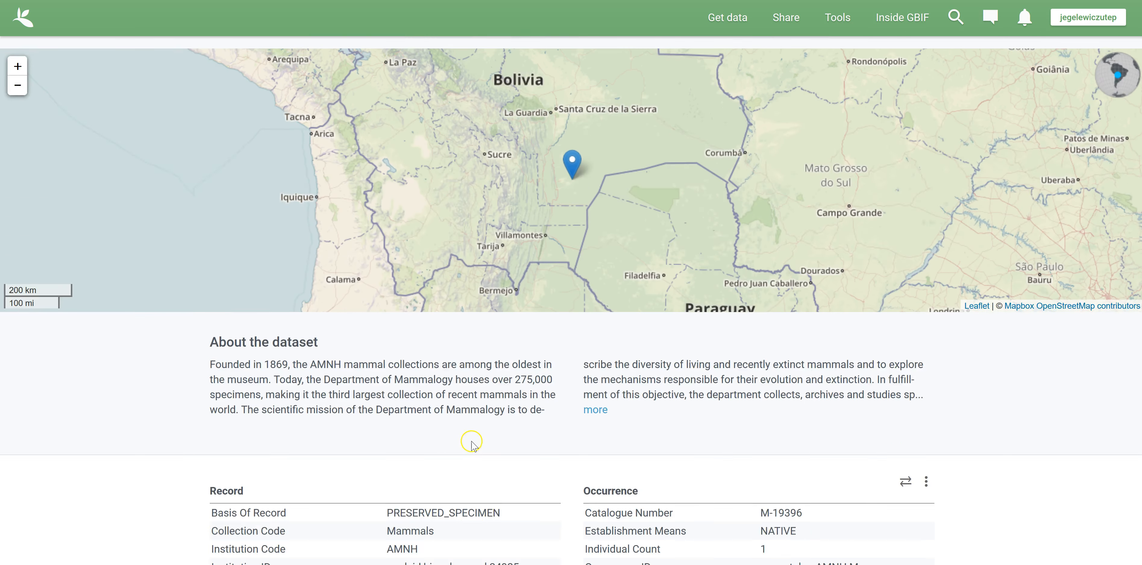
- Examine the October 1902 AMNH specimen's record, location and issue details, and return to the occurrence map
scroll(472, 443, down, 8)
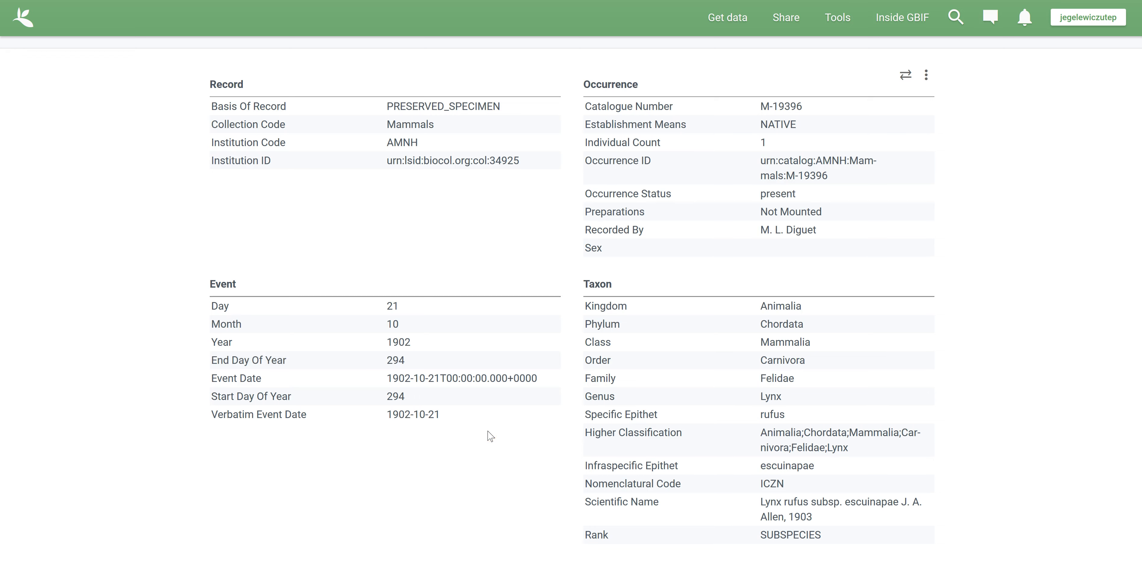
scroll(490, 436, down, 5)
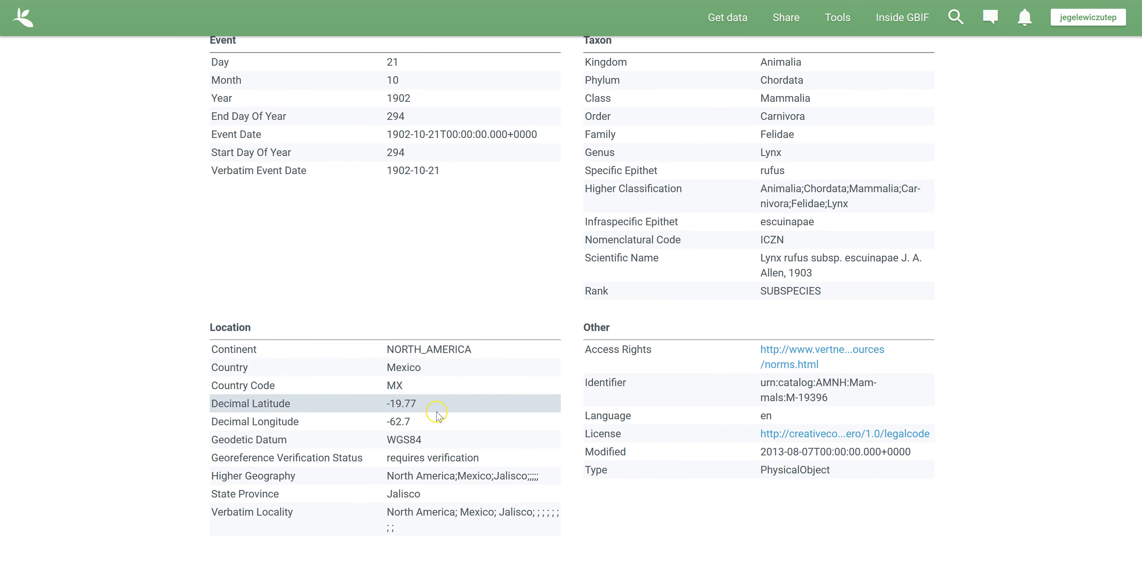
scroll(553, 283, up, 15)
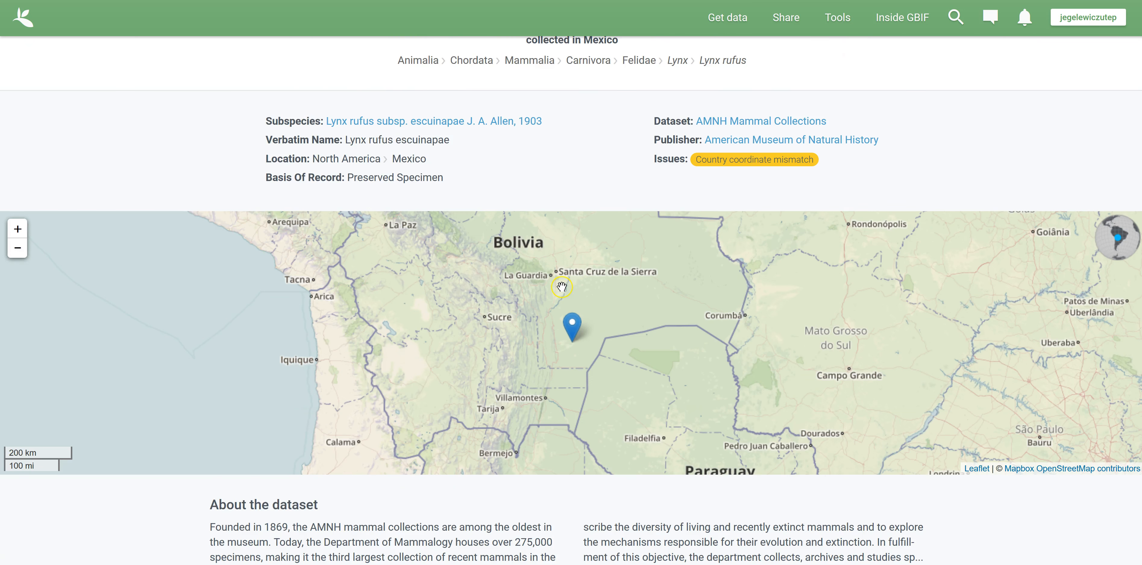
scroll(562, 288, up, 2)
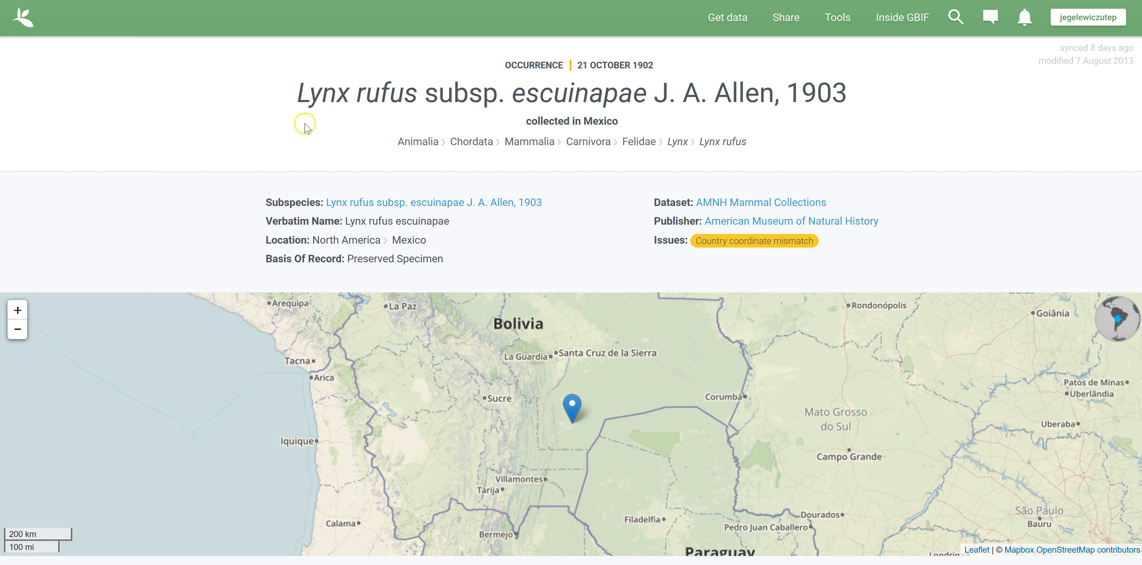
click(16, 23)
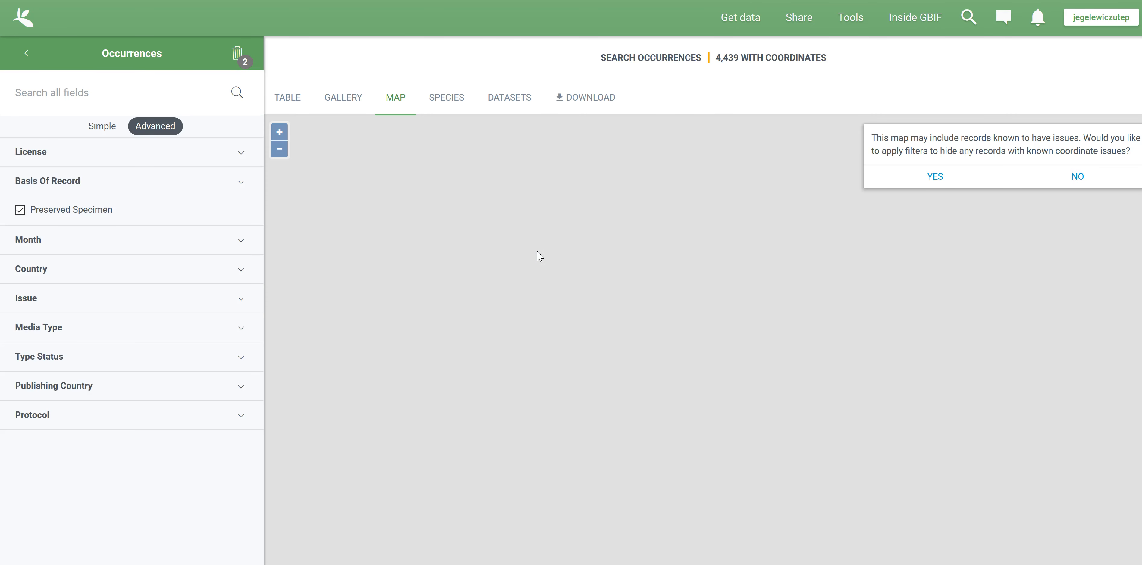
- Review the occurrences by species and by dataset, visiting the MSB Mammal Collection (Arctos) page and returning to the dataset list
click(449, 104)
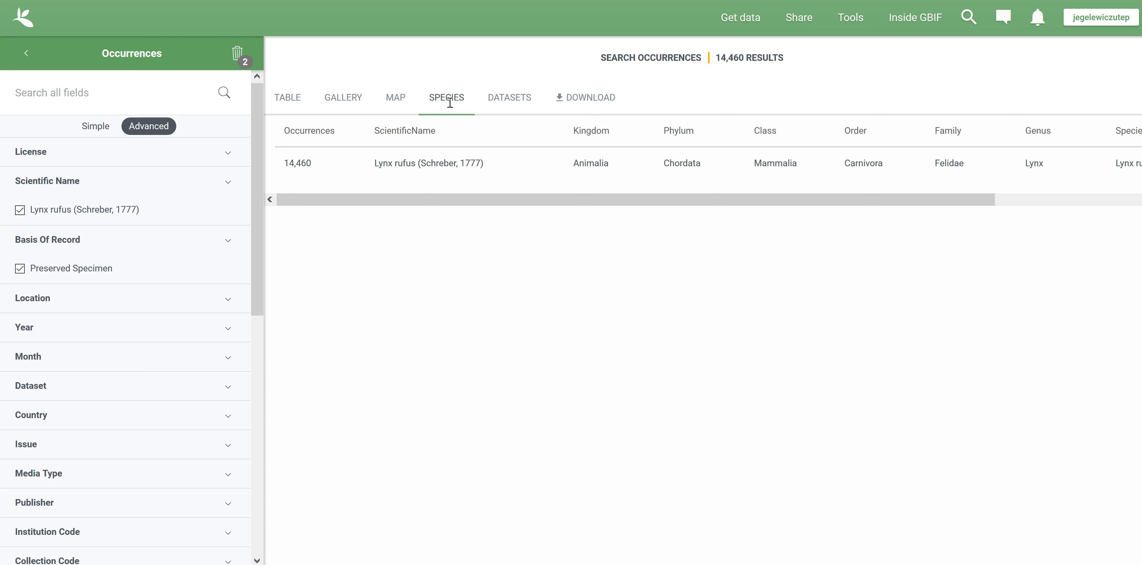
click(511, 100)
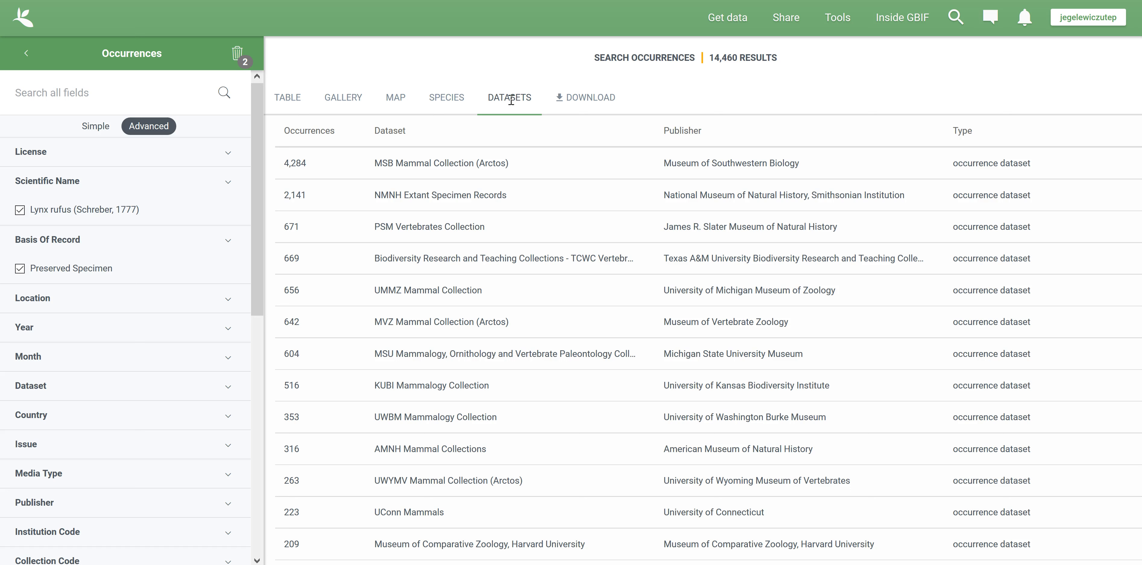
click(302, 166)
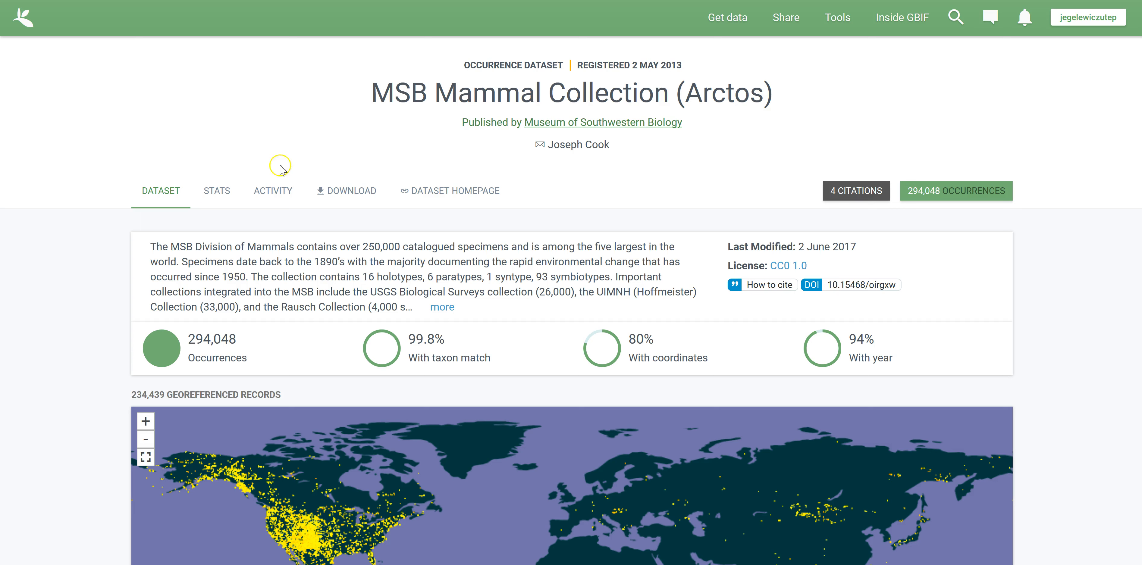
key(alt+Left)
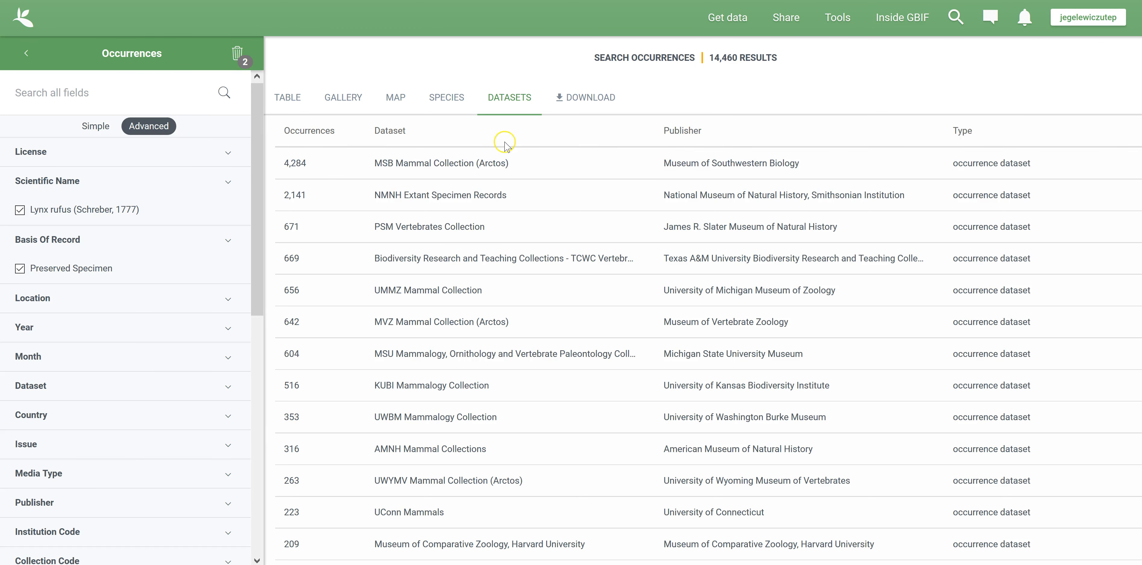
- Show the occurrences as a table and limit them to the MSB Mammal Collection (Arctos) dataset
click(284, 106)
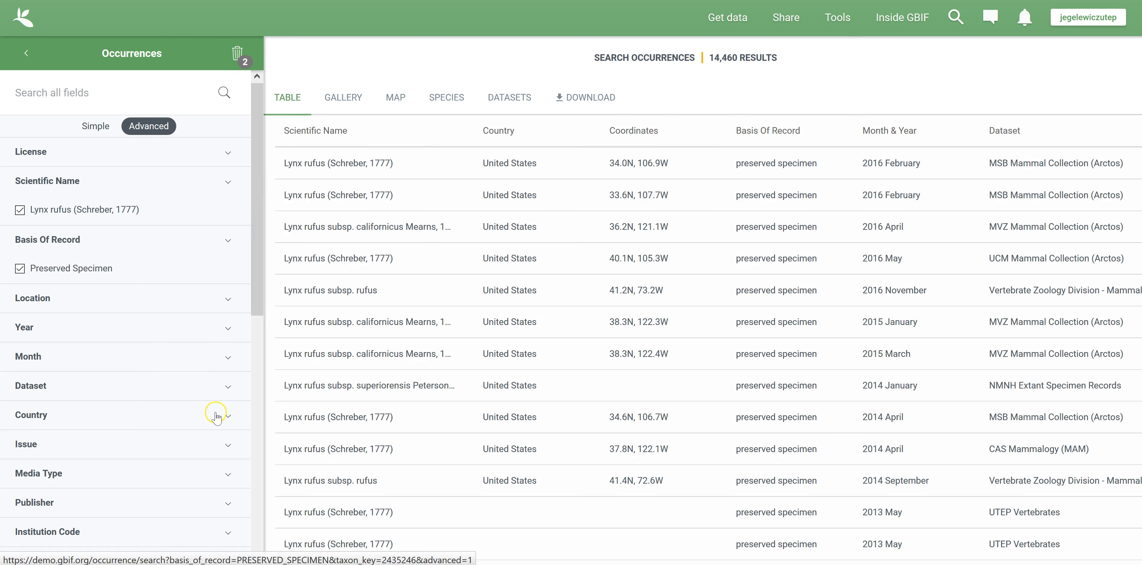
click(228, 388)
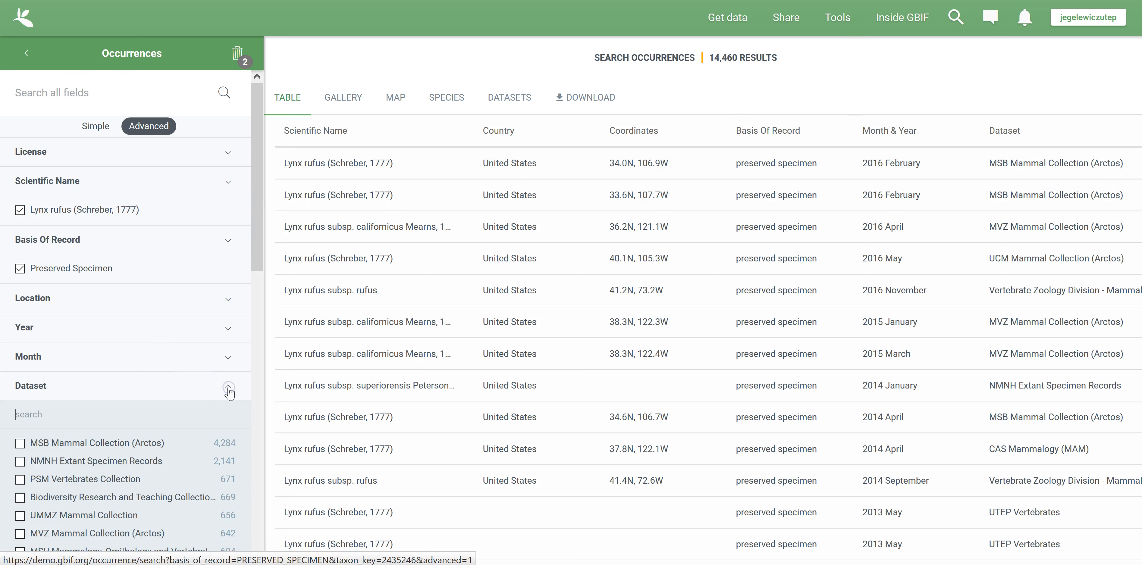
click(20, 444)
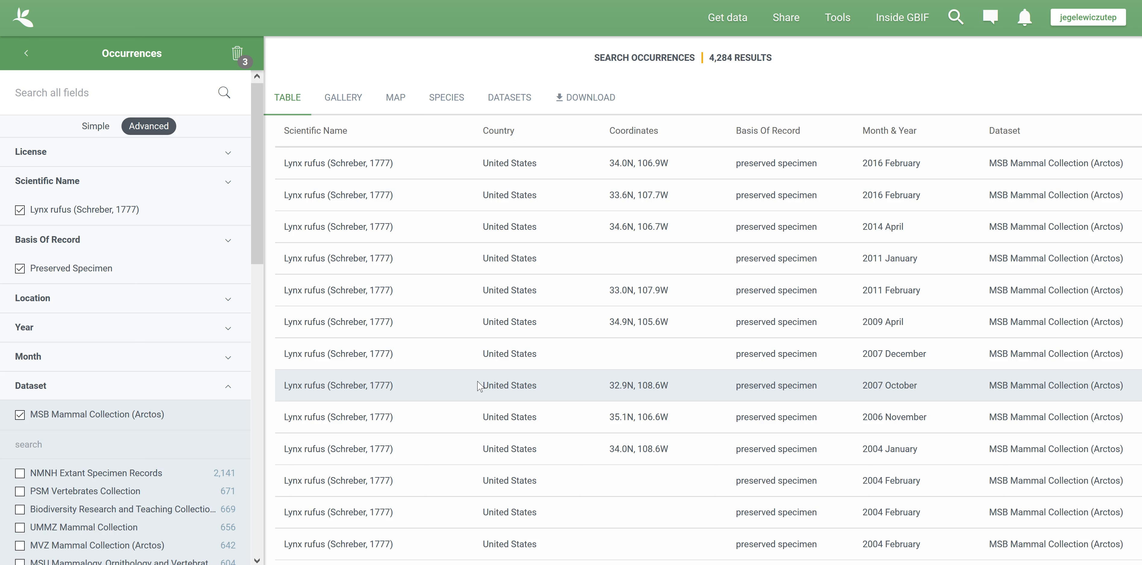
- Check the image gallery for the MSB Mammal Collection (Arctos) occurrences, and remove that dataset filter
click(340, 98)
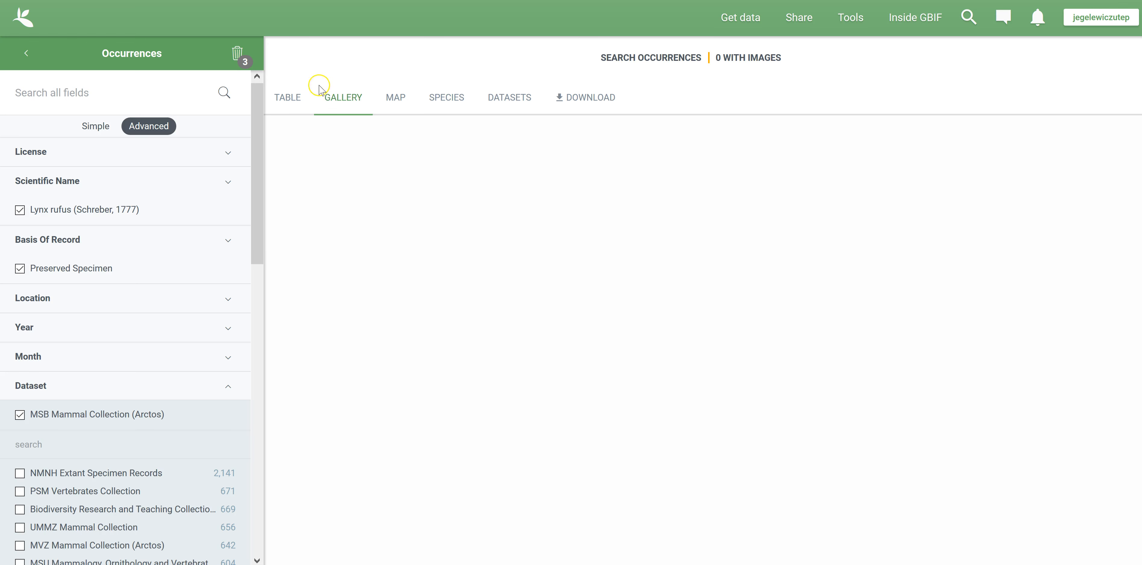
click(291, 101)
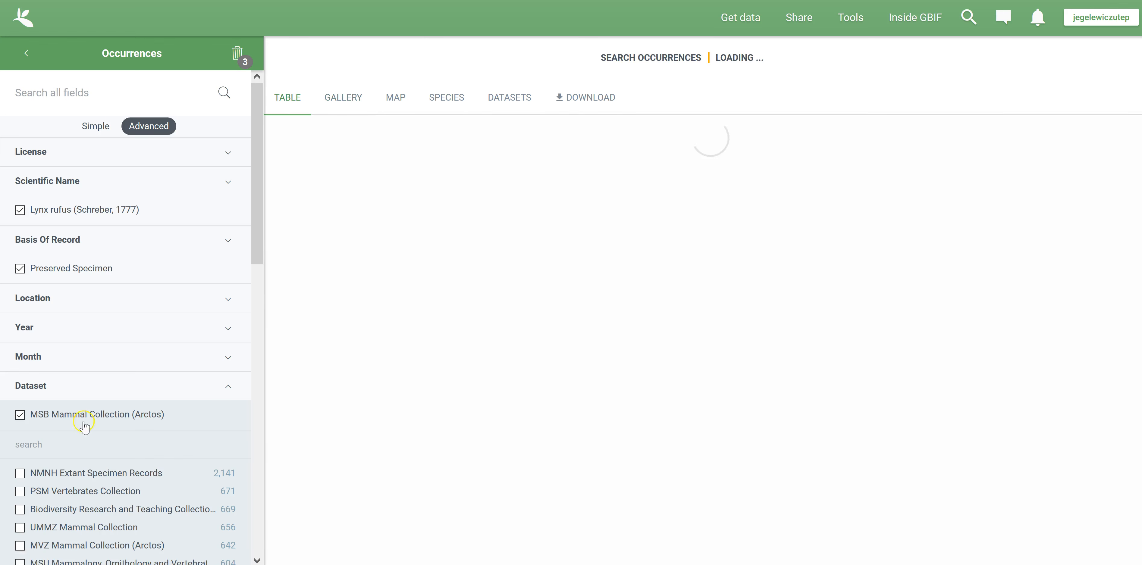
click(20, 416)
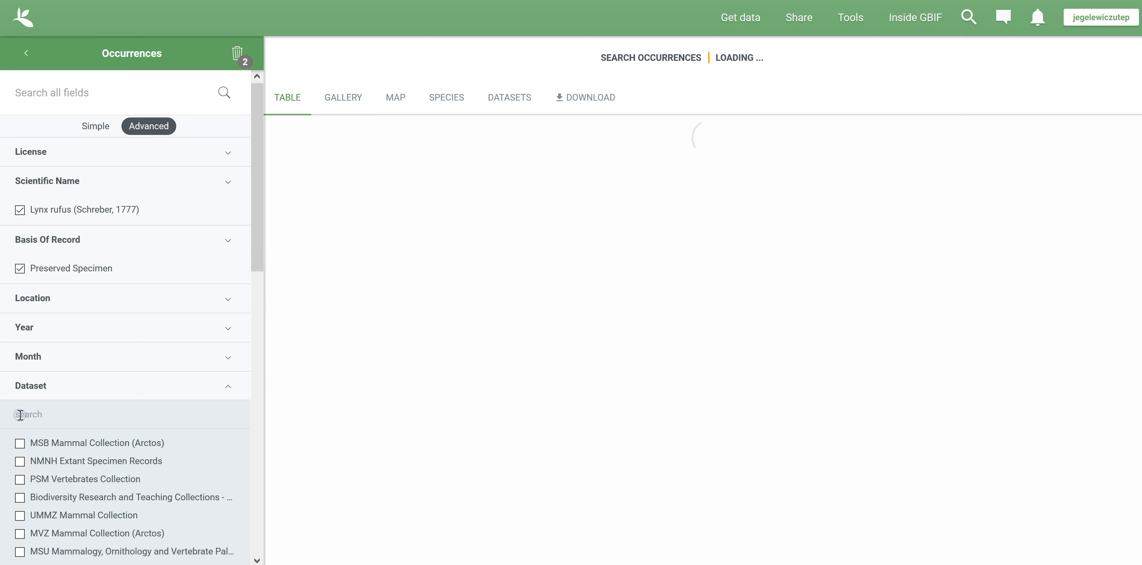
- Browse the image gallery of all Lynx rufus preserved specimens and return to the occurrence table
click(346, 97)
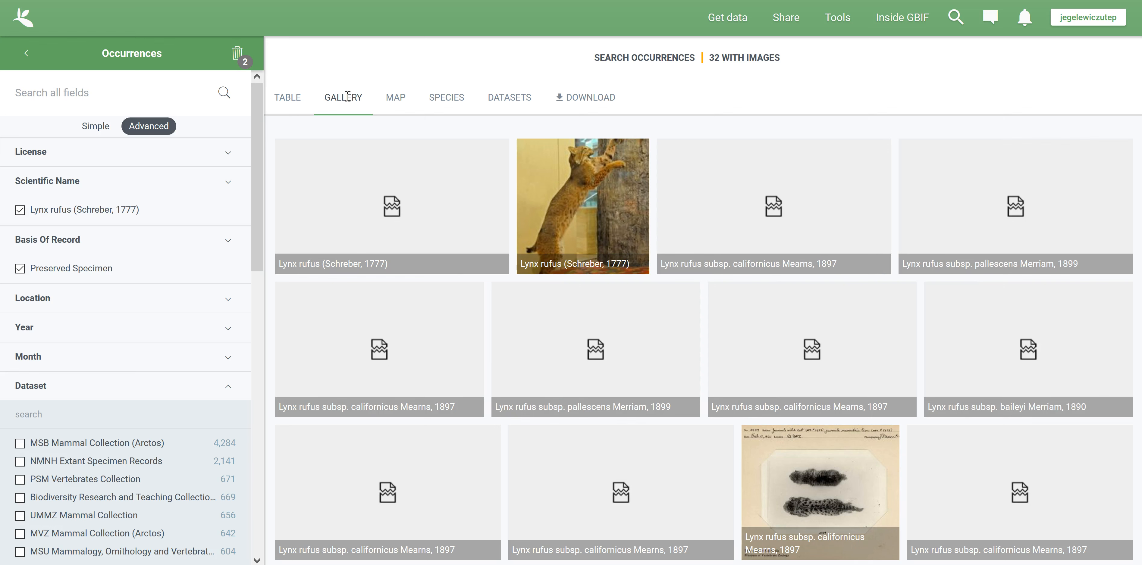
scroll(601, 380, down, 5)
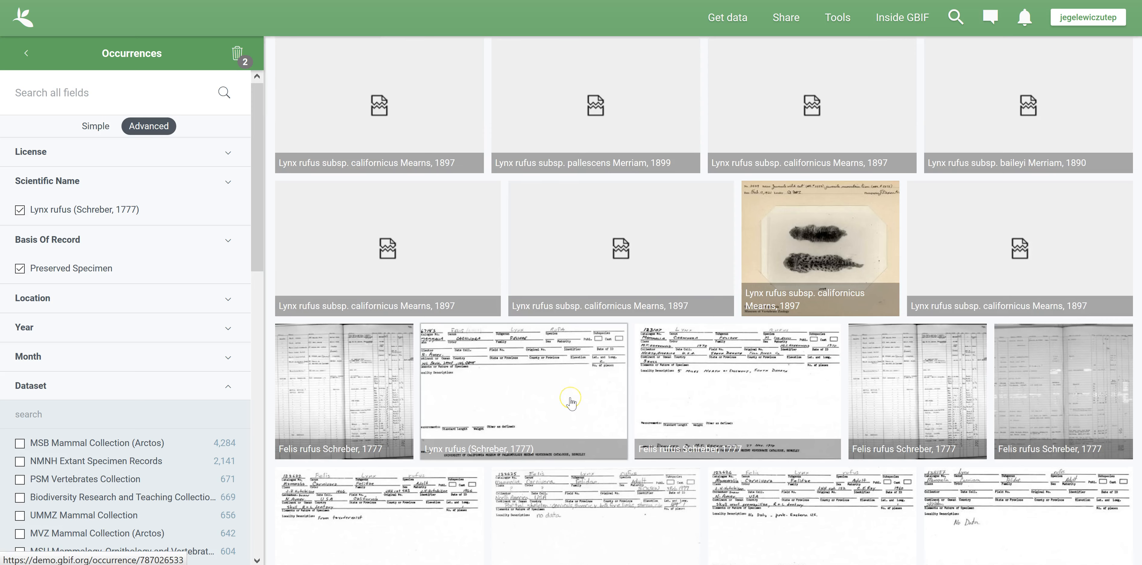
scroll(571, 403, down, 9)
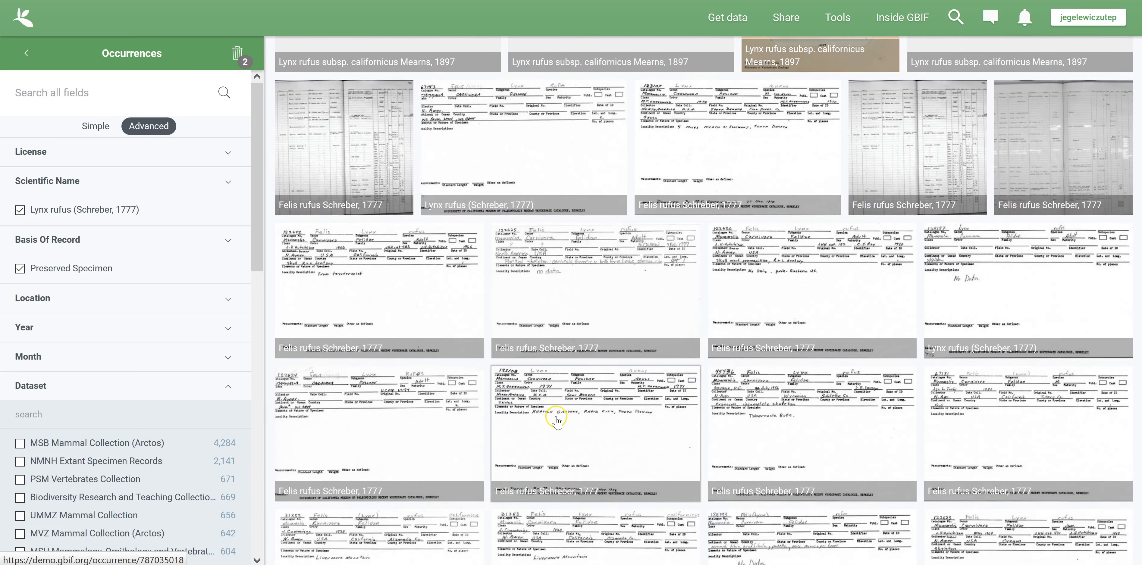
scroll(554, 419, up, 10)
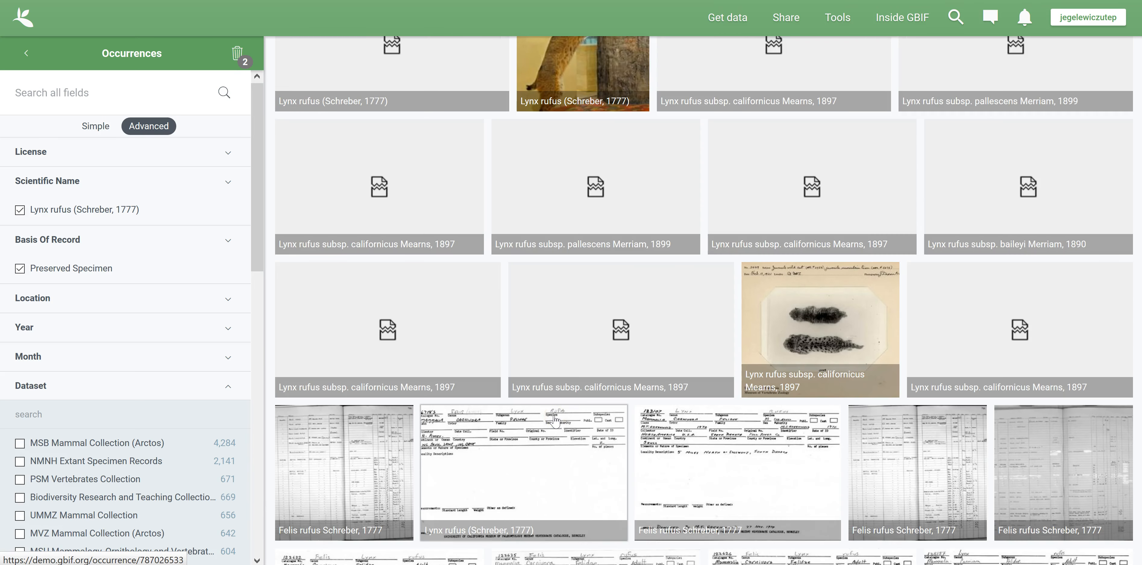
scroll(554, 417, down, 2)
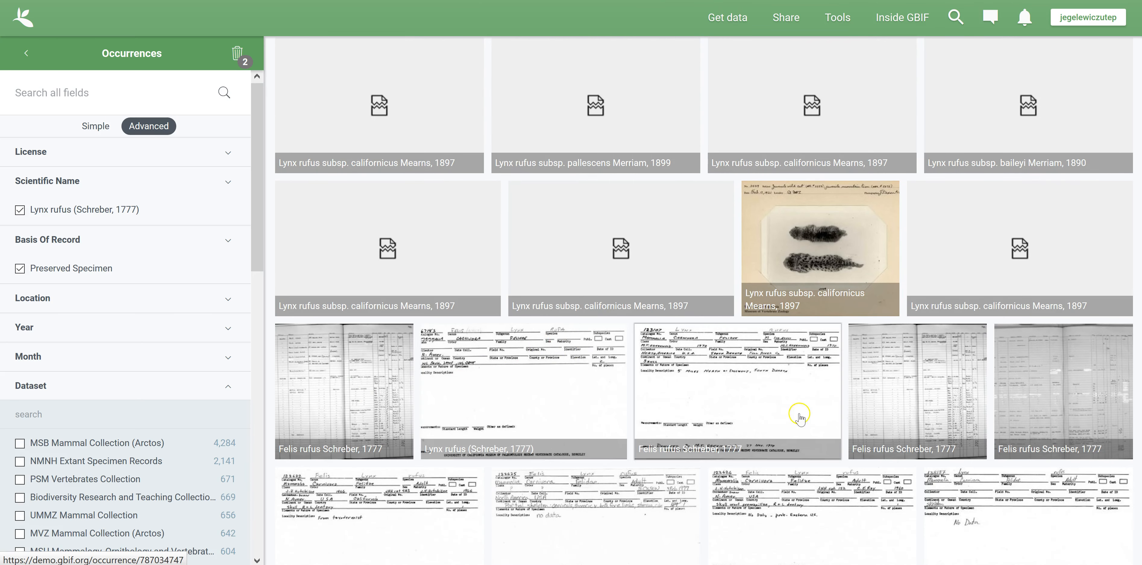
scroll(740, 431, down, 5)
scroll(739, 430, up, 9)
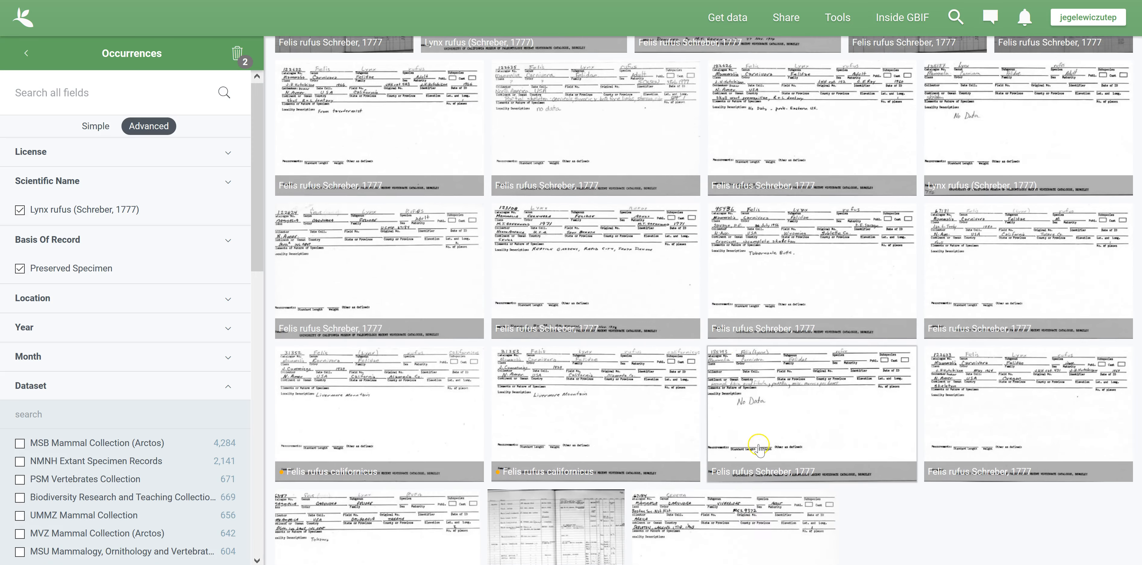
scroll(753, 471, up, 4)
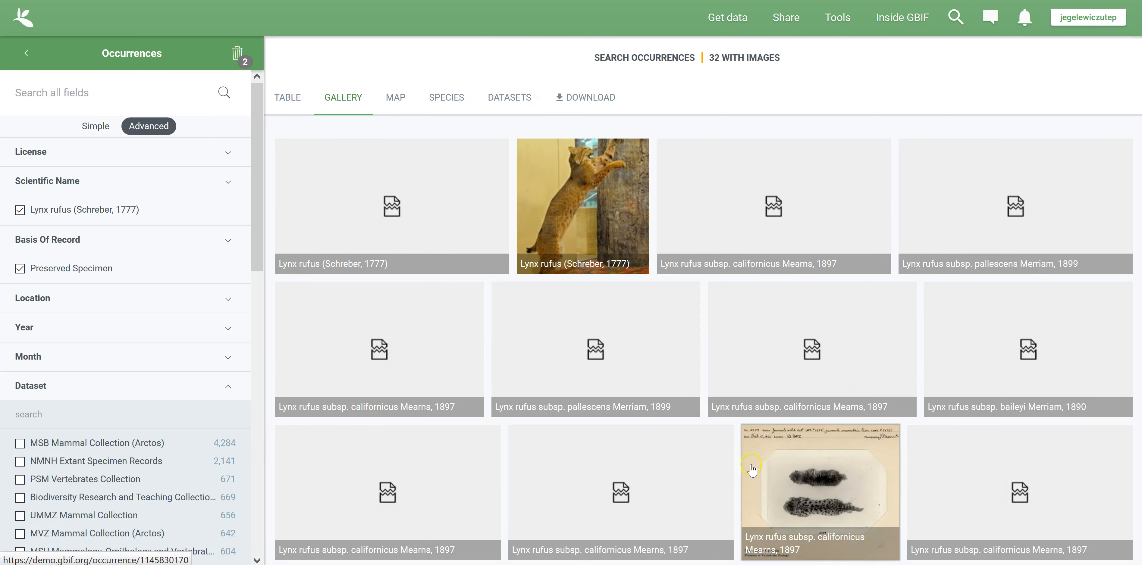
click(290, 98)
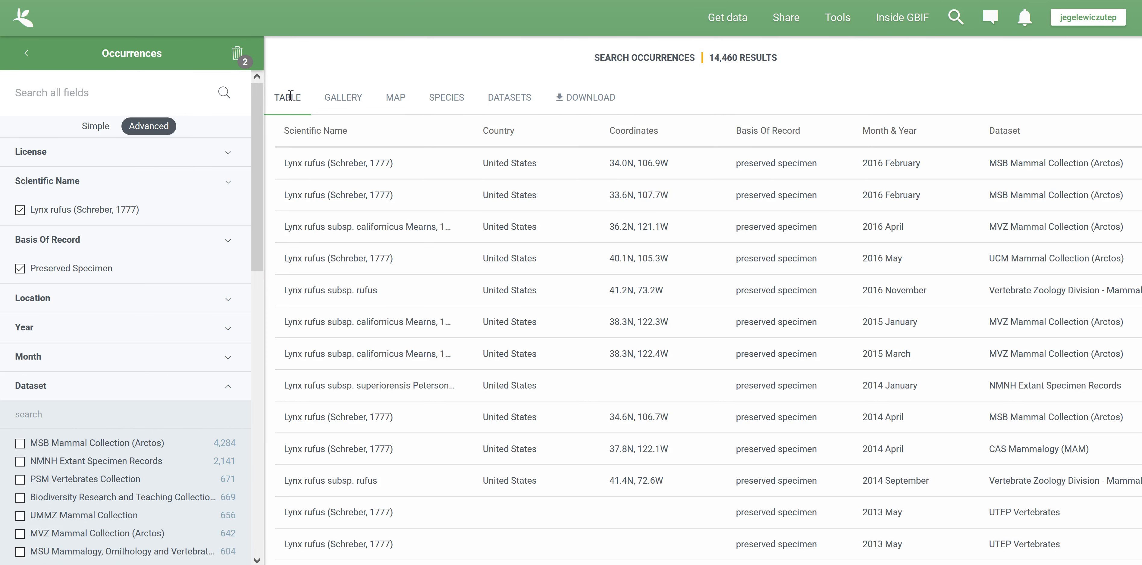